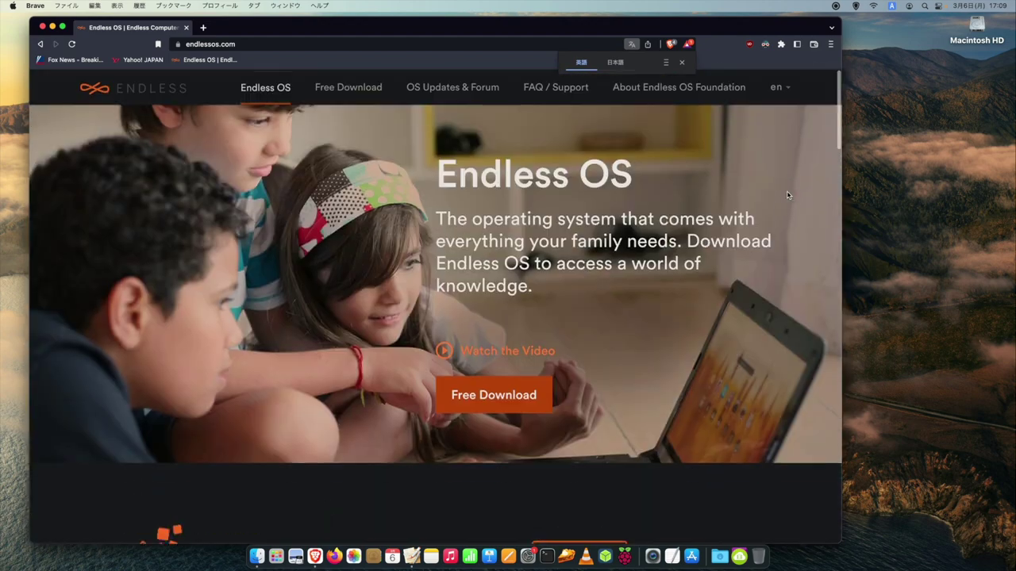
- Download the torrent for the Raspberry Pi 4 (ARM64) Basic (2.57 GB) Multilanguage image of Endless OS to the desktop
left_click(365, 89)
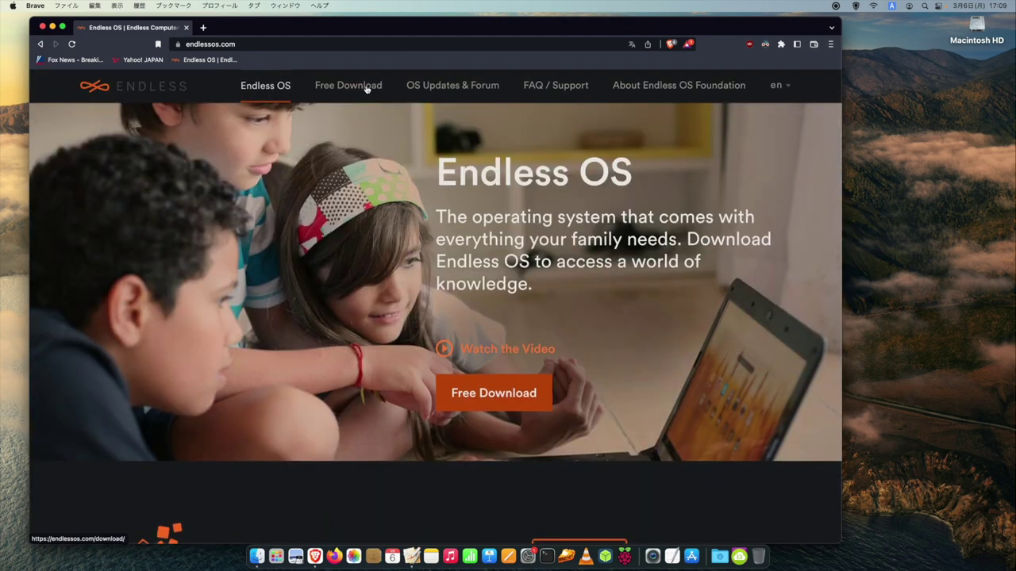
scroll(664, 217, "down", 10)
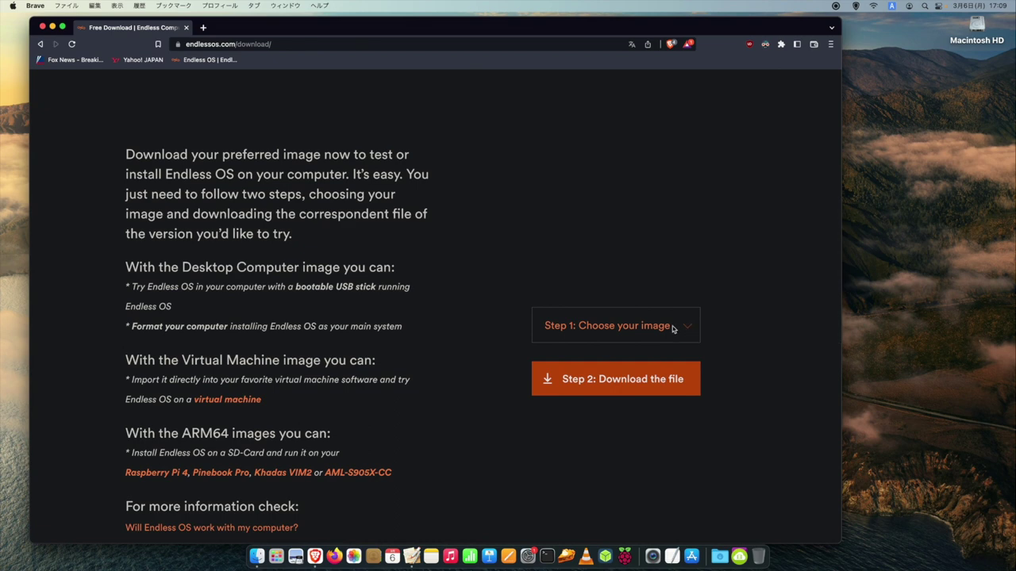
left_click(667, 329)
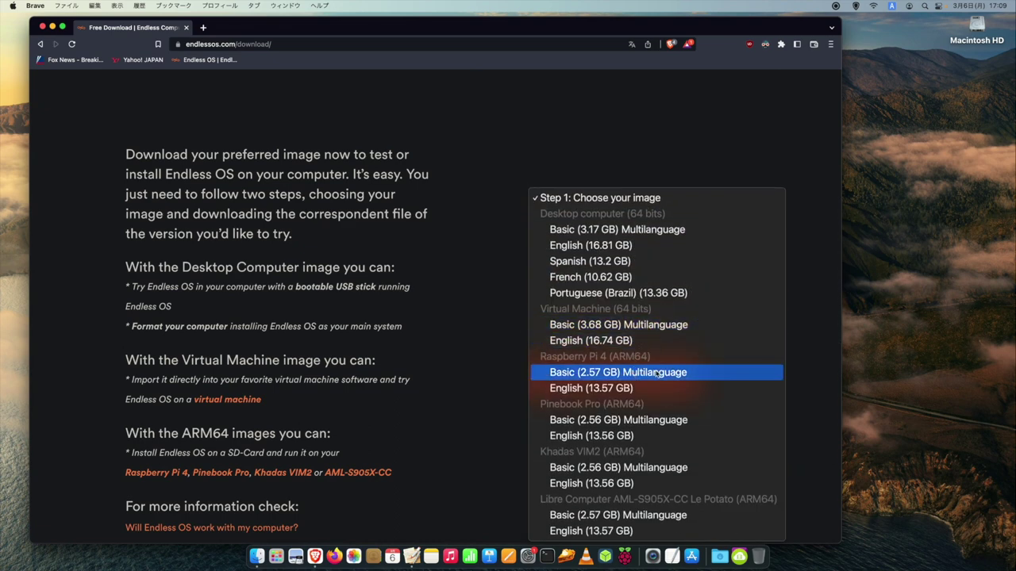
left_click(657, 373)
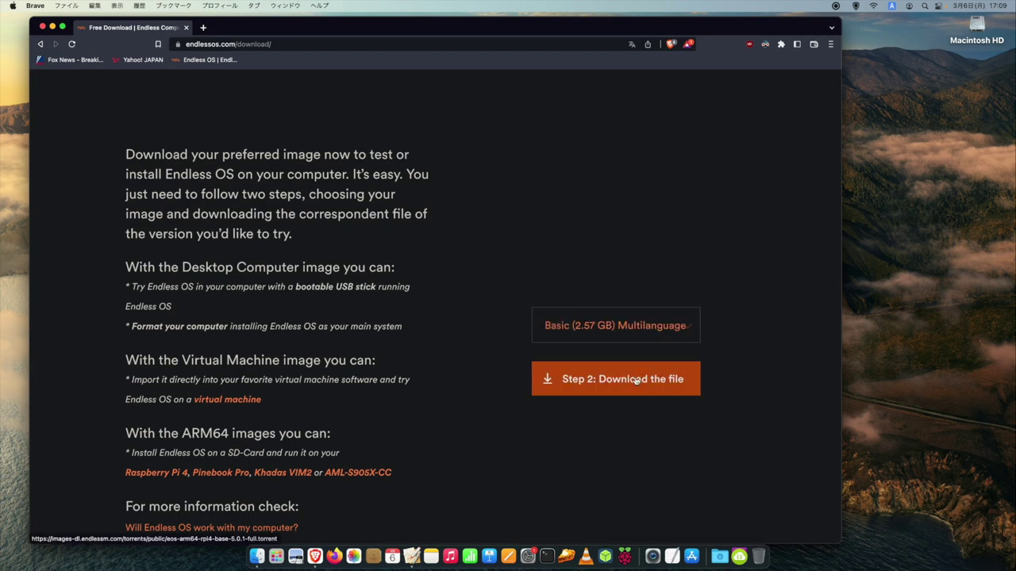
left_click(636, 379)
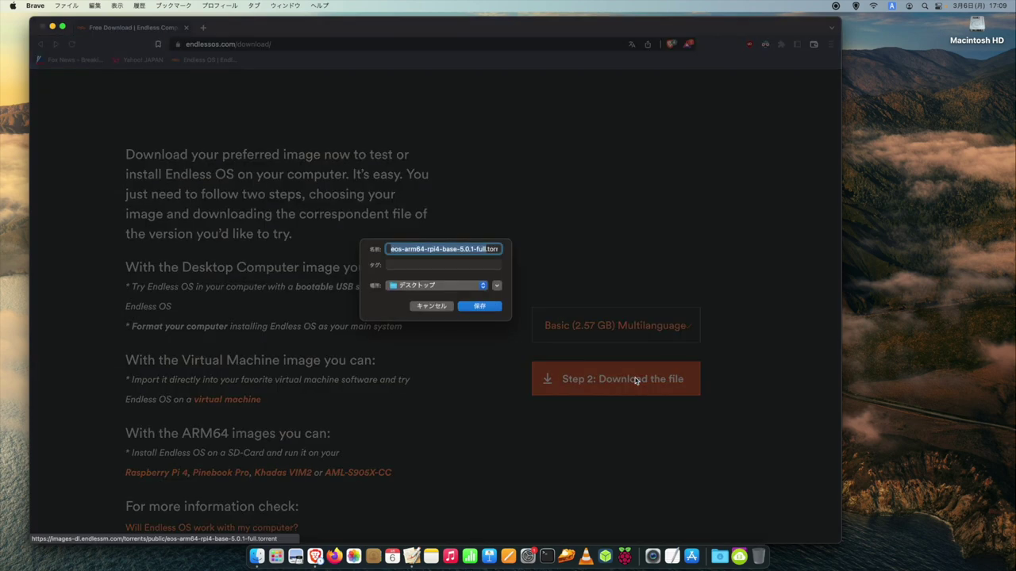
left_click(480, 306)
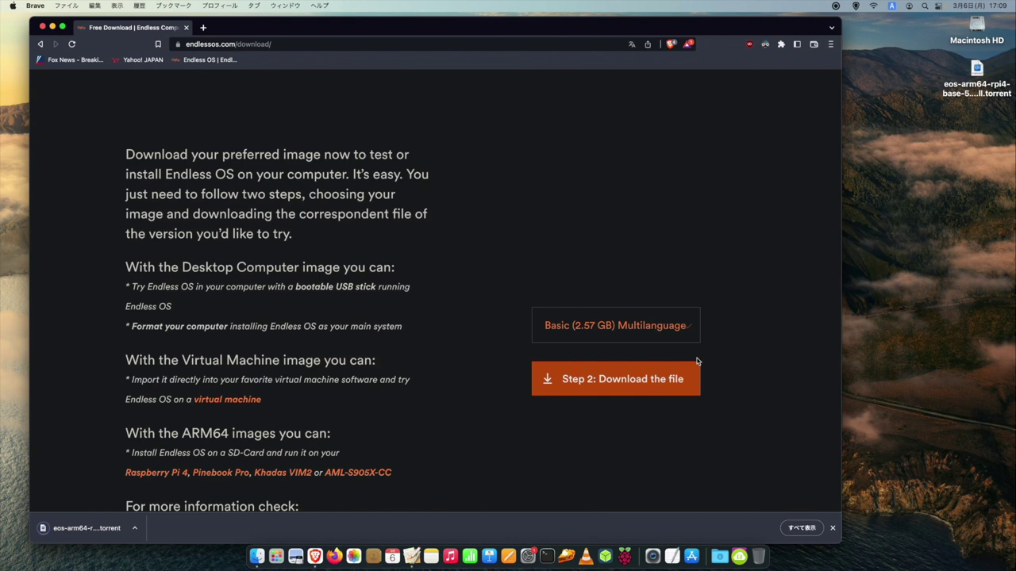
left_click(960, 94)
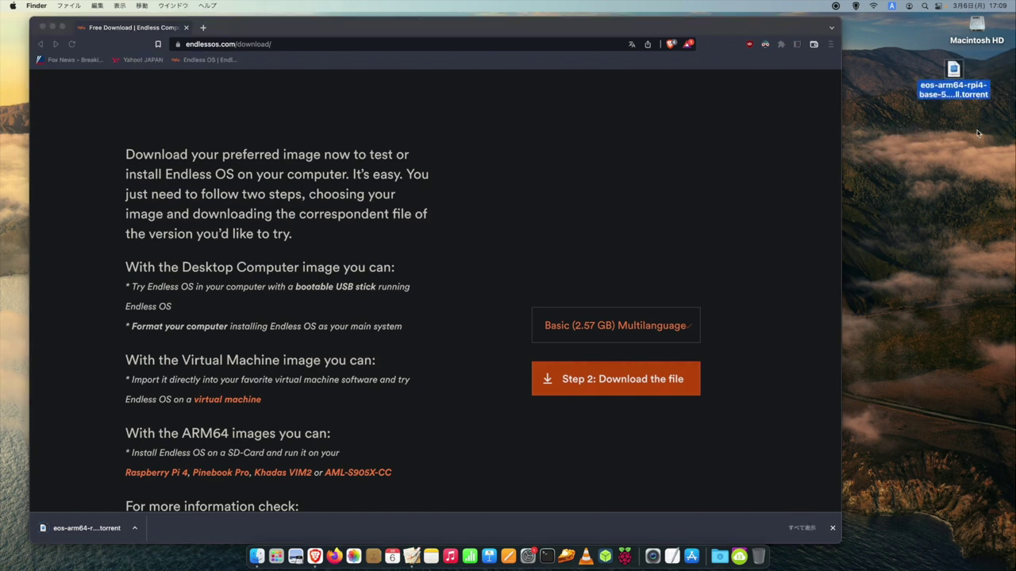
left_click(978, 133)
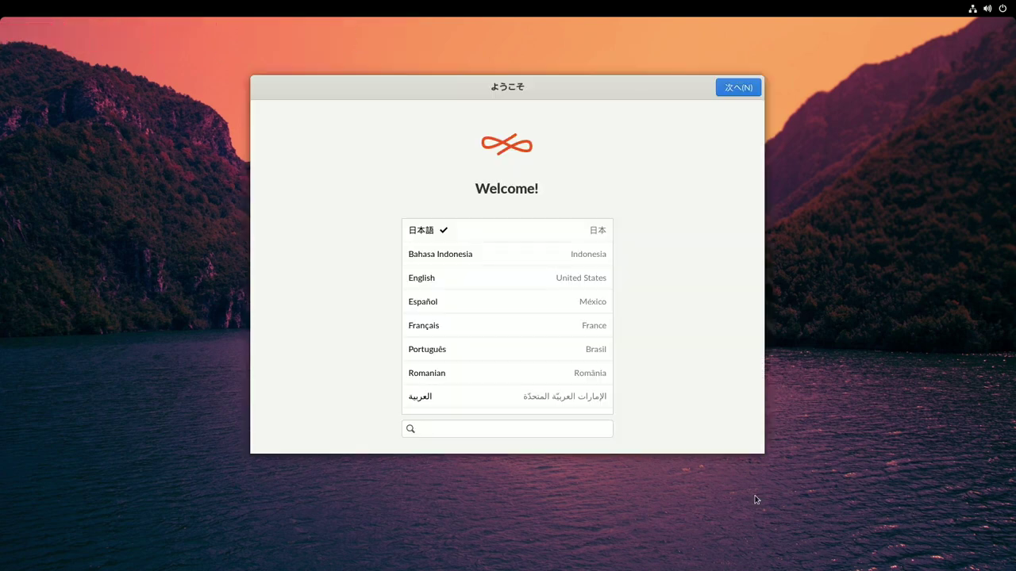
- In the Endless OS initial setup, try continuing with Japanese as the language and accept the Terms of Use
scroll(492, 372, "down", 3)
scroll(494, 363, "up", 3)
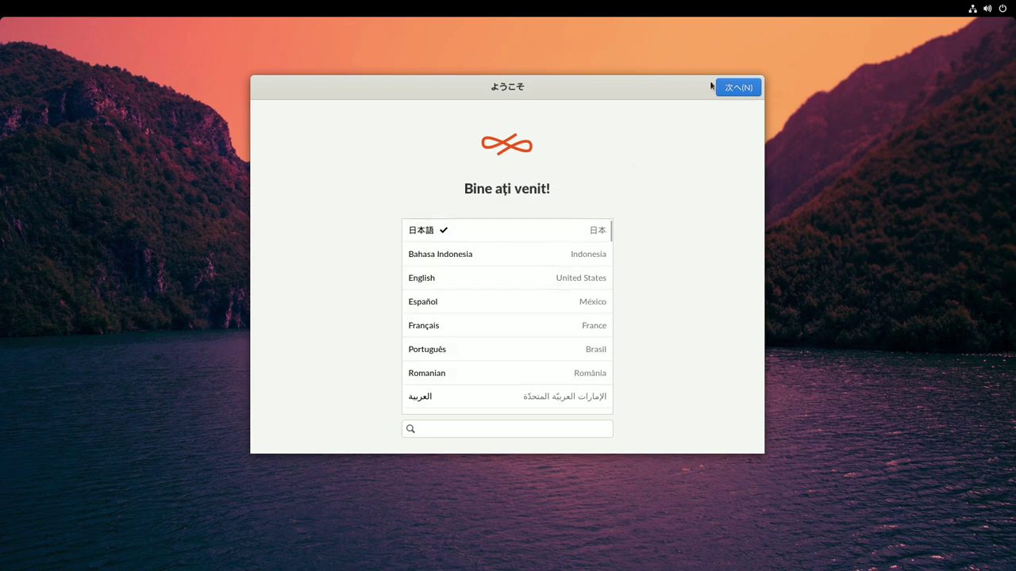
left_click(738, 89)
left_click(737, 88)
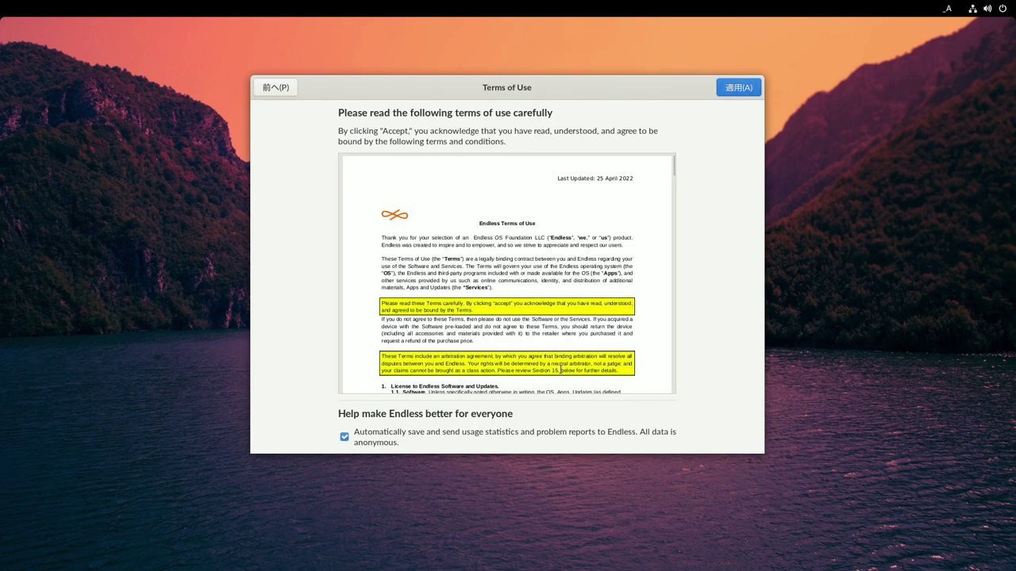
scroll(561, 371, "down", 10)
left_click_drag(673, 209, 655, 415)
left_click(736, 89)
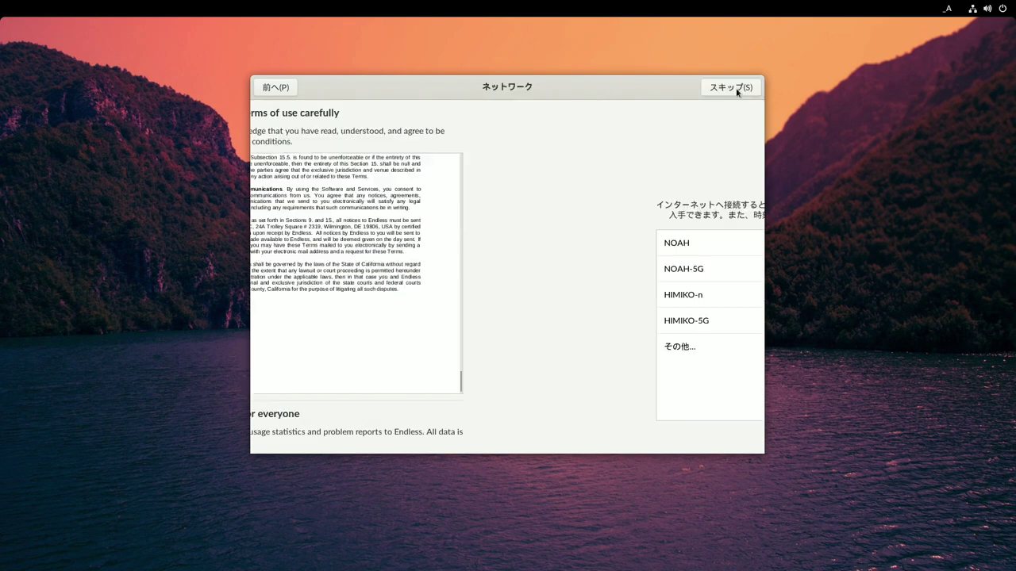
- Skip the network connection, leave location services off, and begin editing the full name on the user information page
left_click(736, 89)
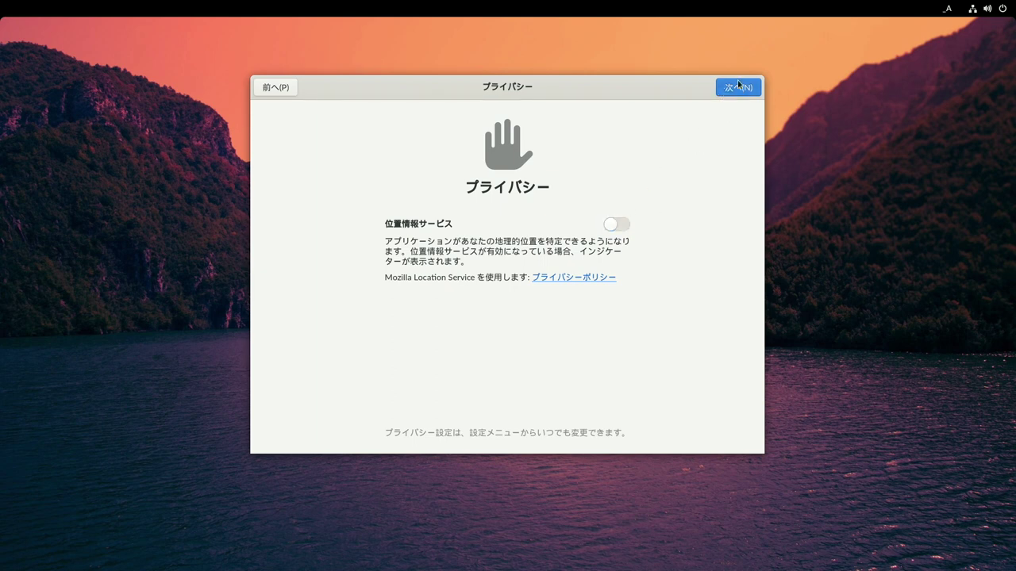
left_click(737, 85)
left_click(737, 86)
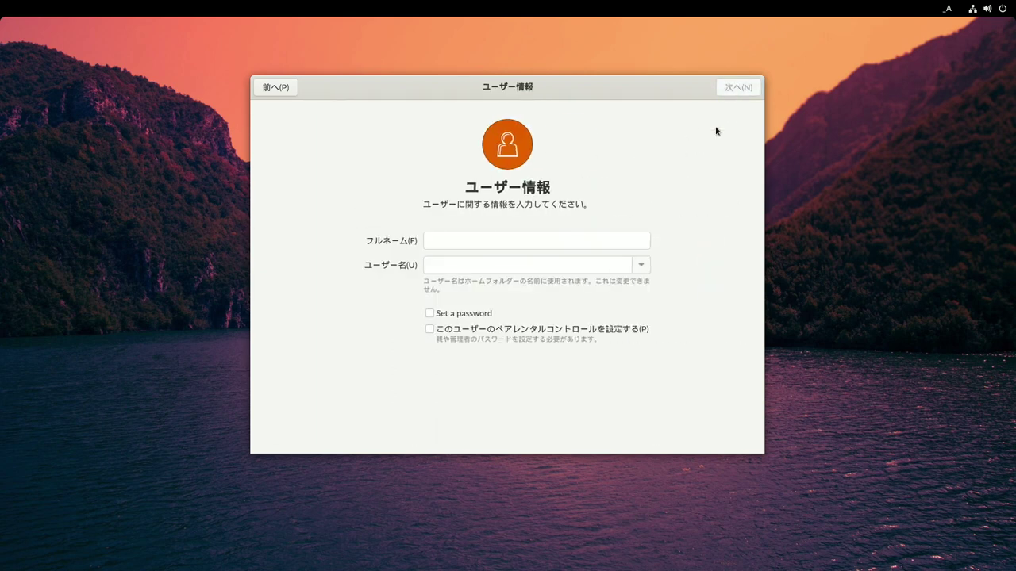
right_click(454, 241)
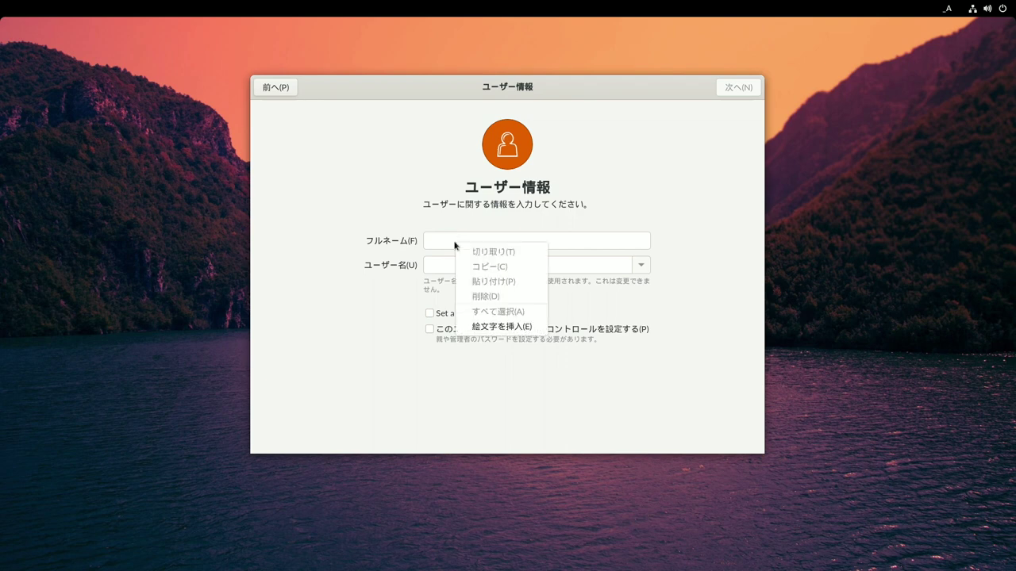
left_click(428, 242)
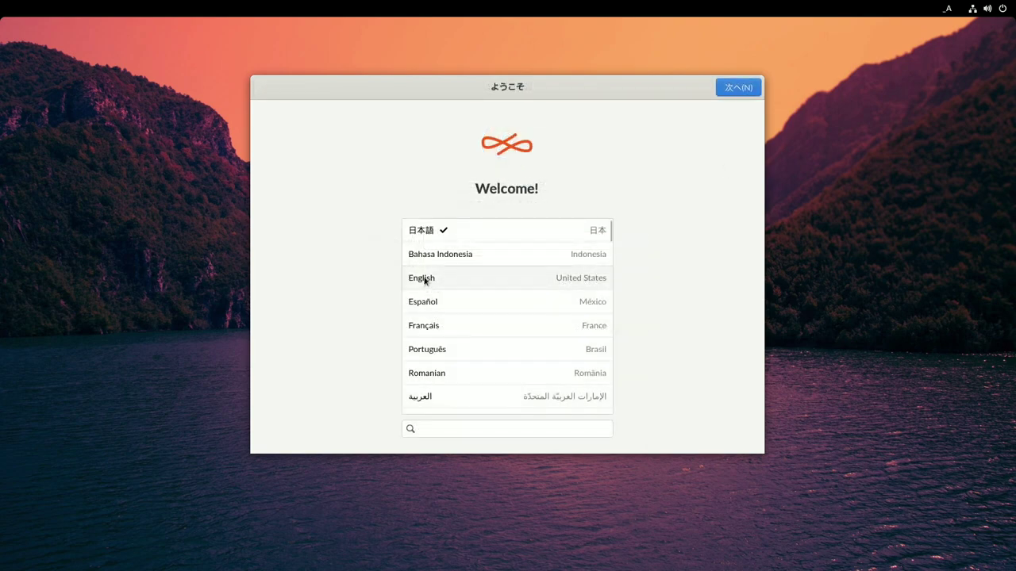
- Set the system language to English (United States) and the keyboard layout to English (US)
left_click(447, 283)
left_click(738, 88)
left_click(415, 233)
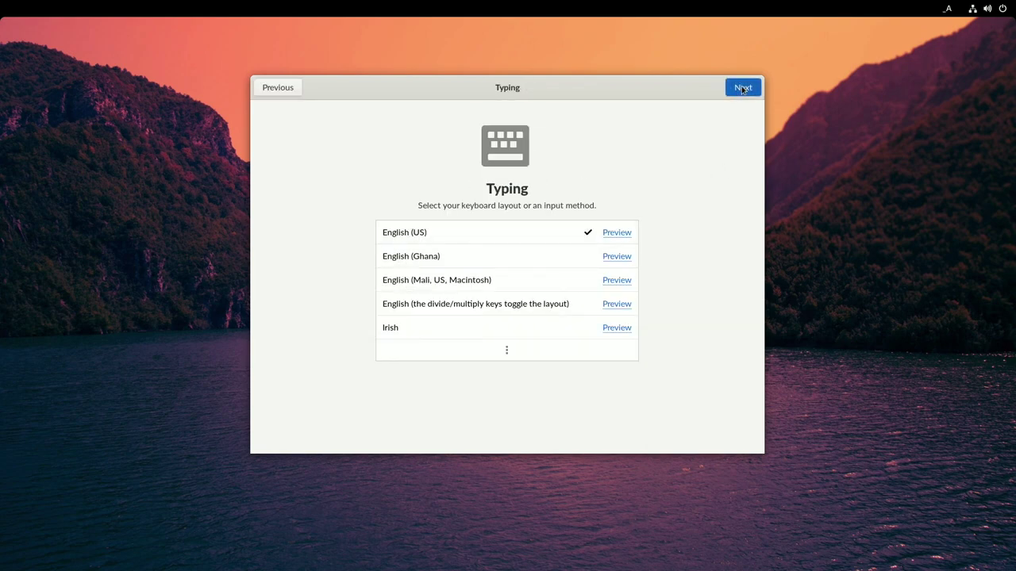
left_click(738, 87)
- Accept the Endless Terms of Use and skip the network connection
scroll(639, 291, "down", 5)
left_click(739, 87)
left_click(742, 87)
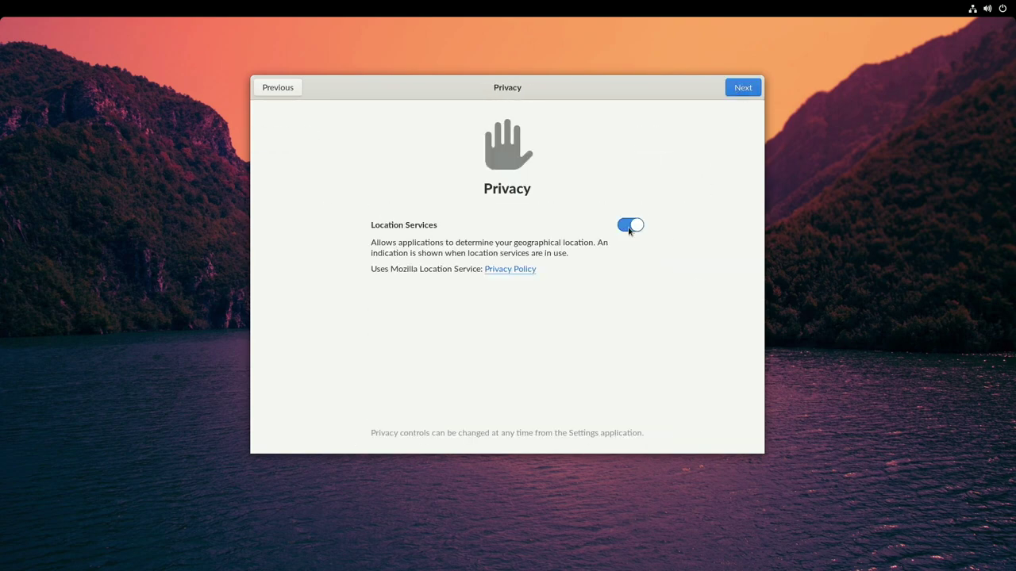
- Continue with Location Services turned on and set the time zone to Tokyo, JST (UTC+09)
left_click(741, 88)
left_click(654, 353)
left_click(739, 89)
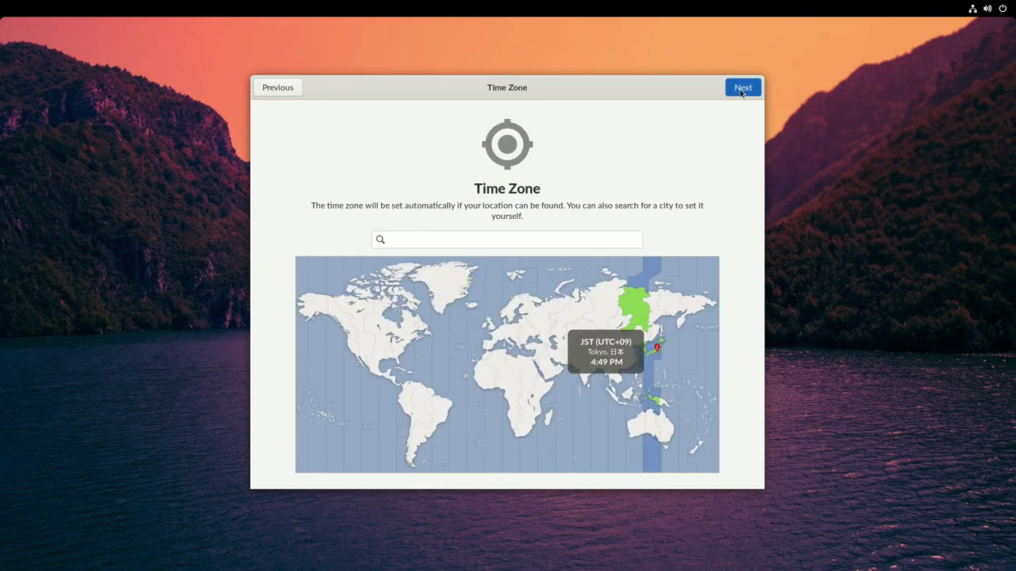
left_click(741, 87)
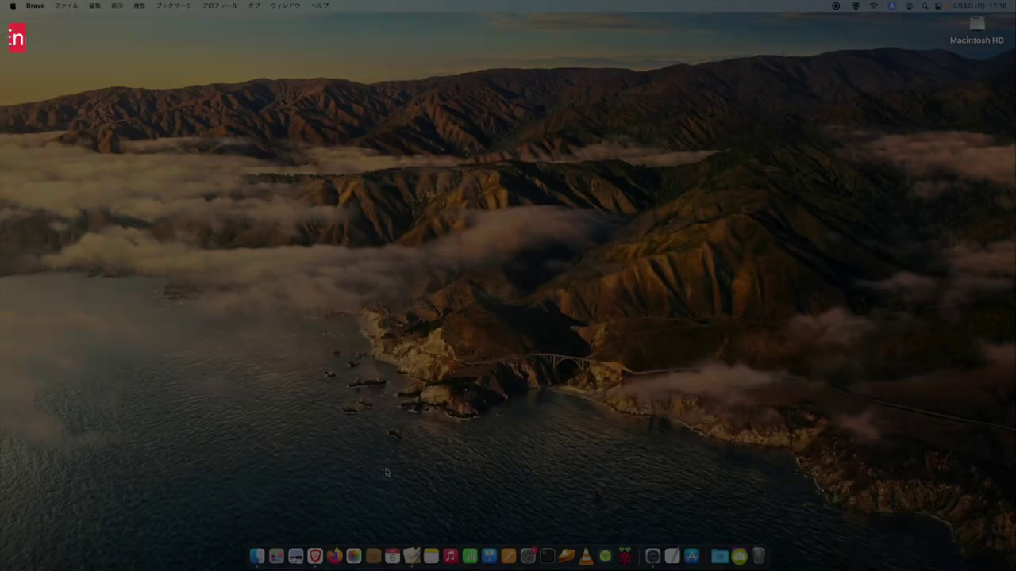
- Switch to the Brave browser and open the image selection on the Endless OS Free Download page
left_click(315, 556)
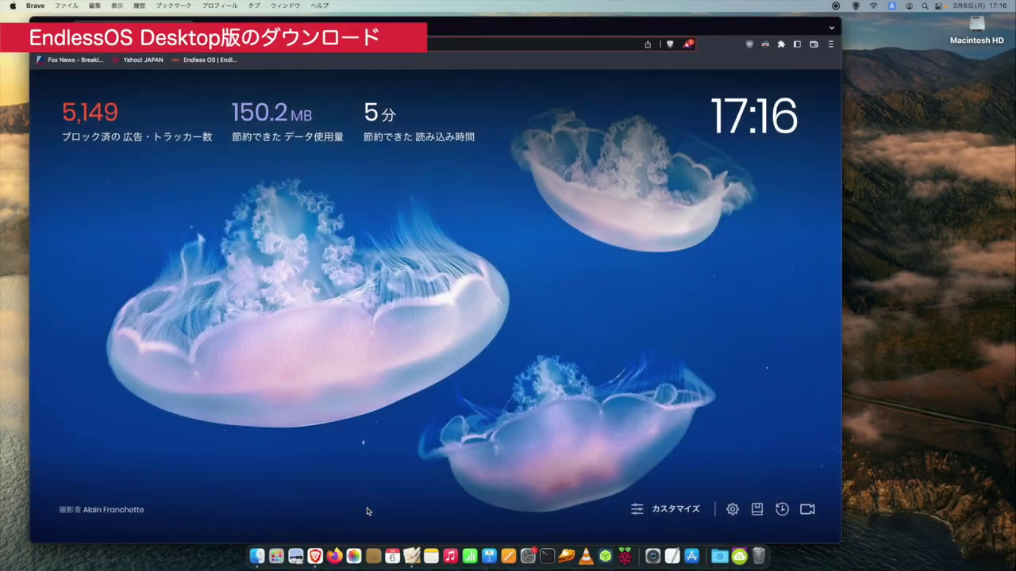
left_click(208, 60)
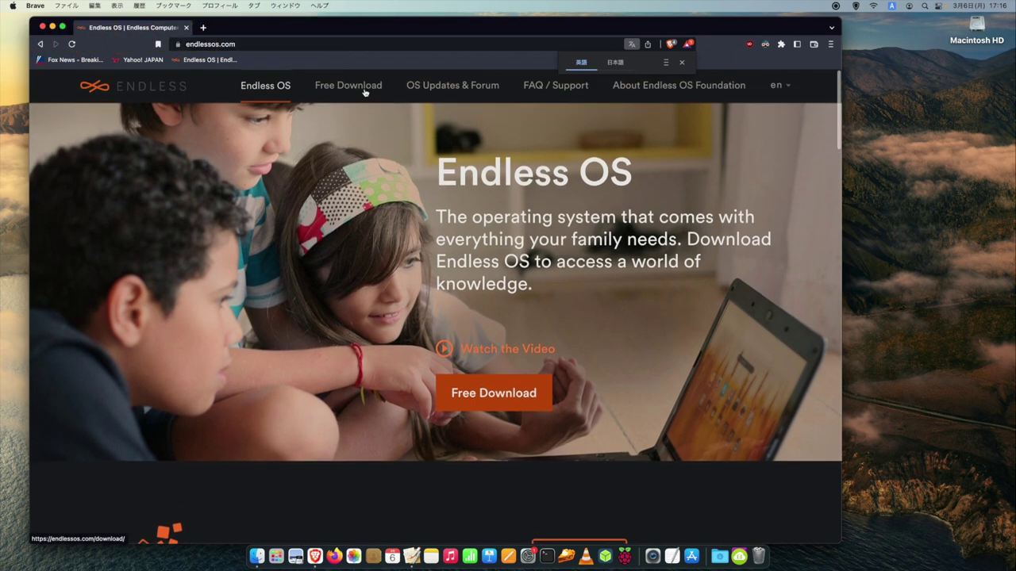
left_click(364, 92)
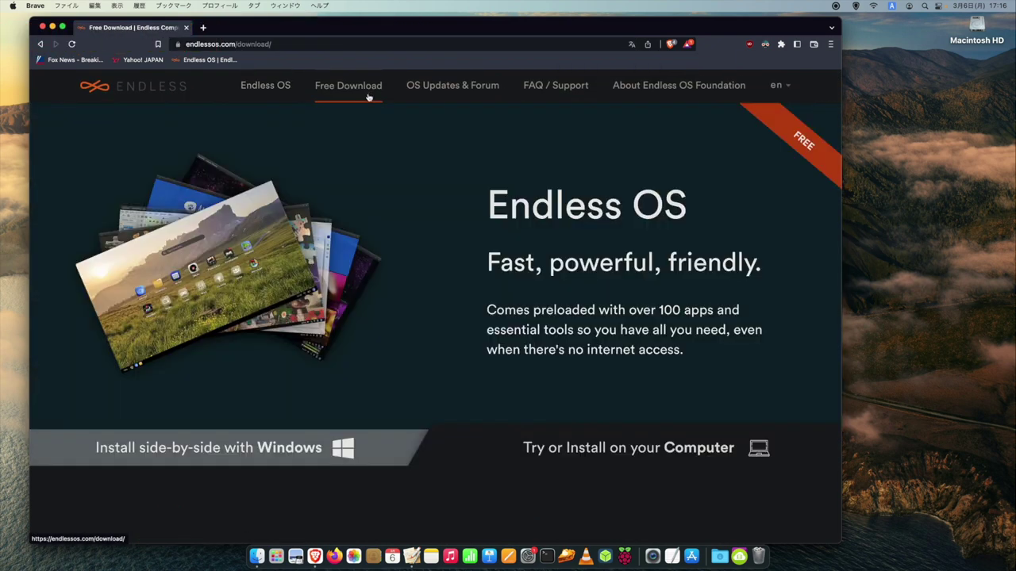
scroll(708, 270, "down", 5)
scroll(707, 273, "down", 8)
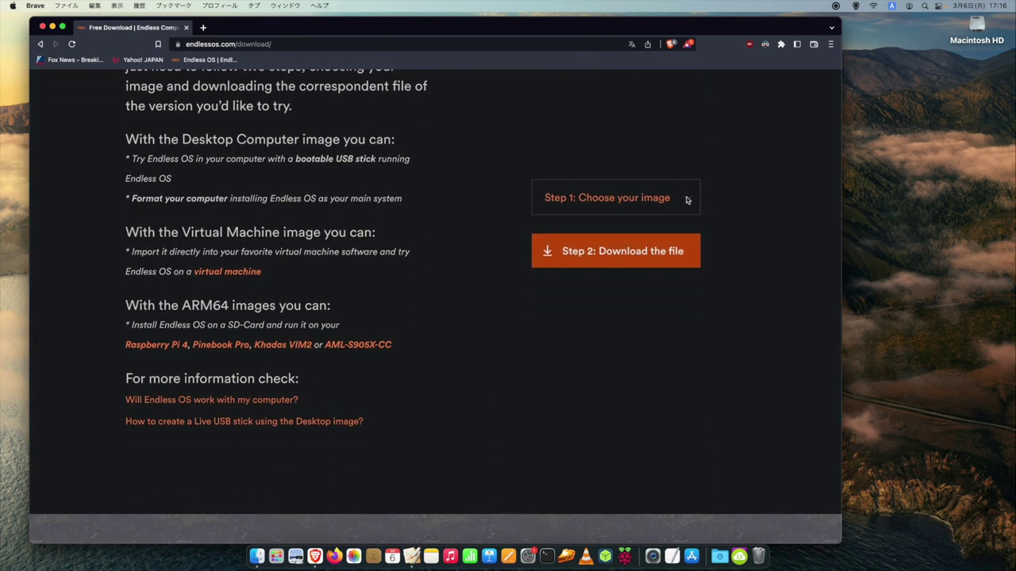
- Choose the Desktop computer (64 bits) Basic (3.17 GB) Multilanguage image and save its torrent file to the desktop
left_click(687, 200)
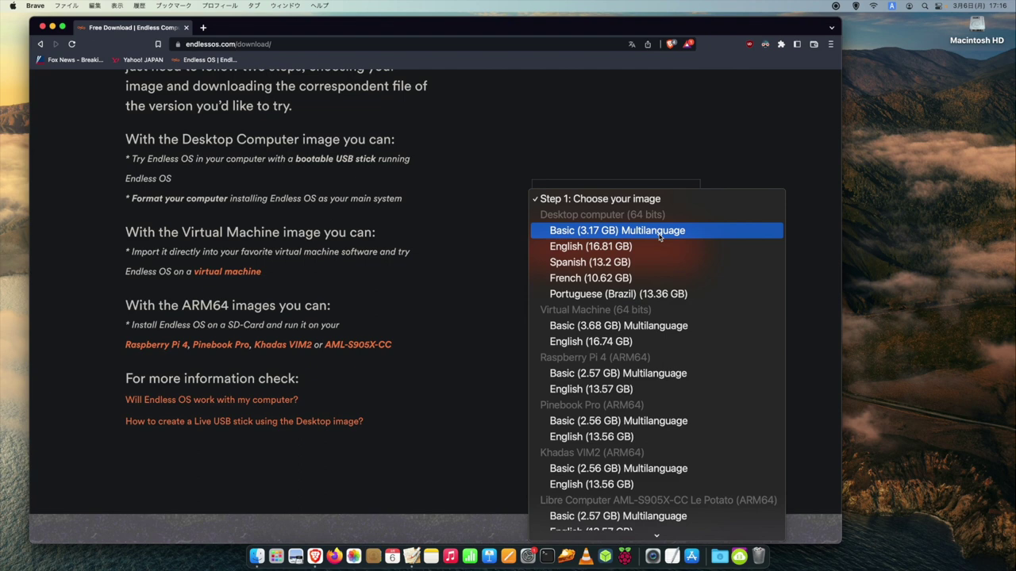
left_click(660, 232)
left_click(644, 254)
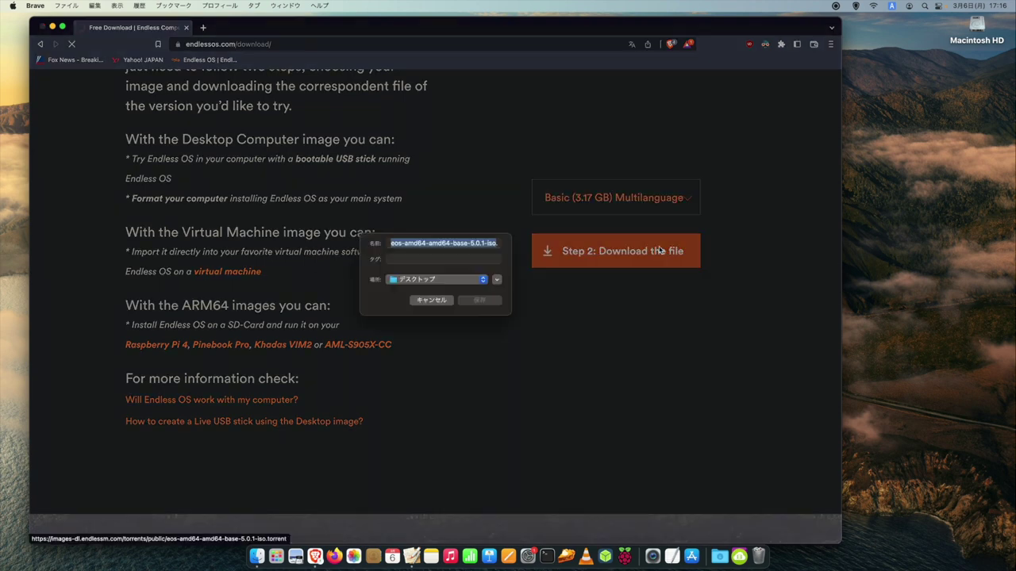
left_click(487, 310)
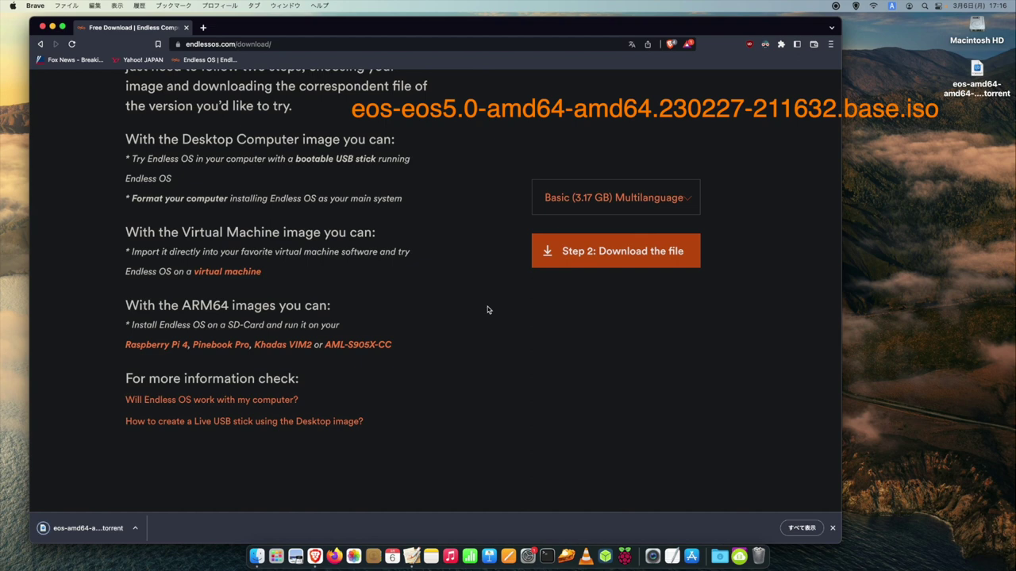
- Select the downloaded eos-eos5.0-amd64 base.iso file on the desktop and open its file name
left_click(856, 351)
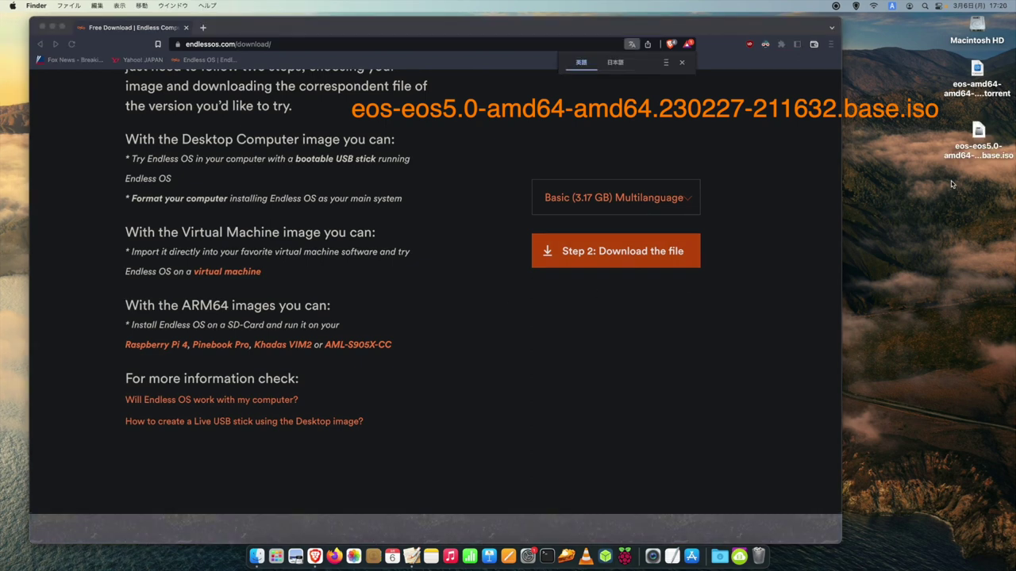
left_click(978, 133)
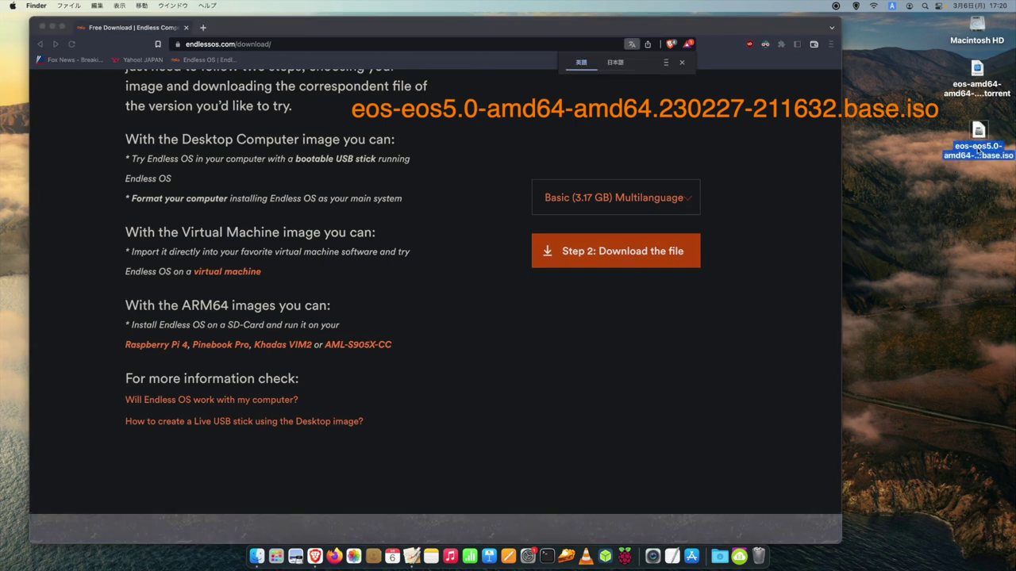
key("Return")
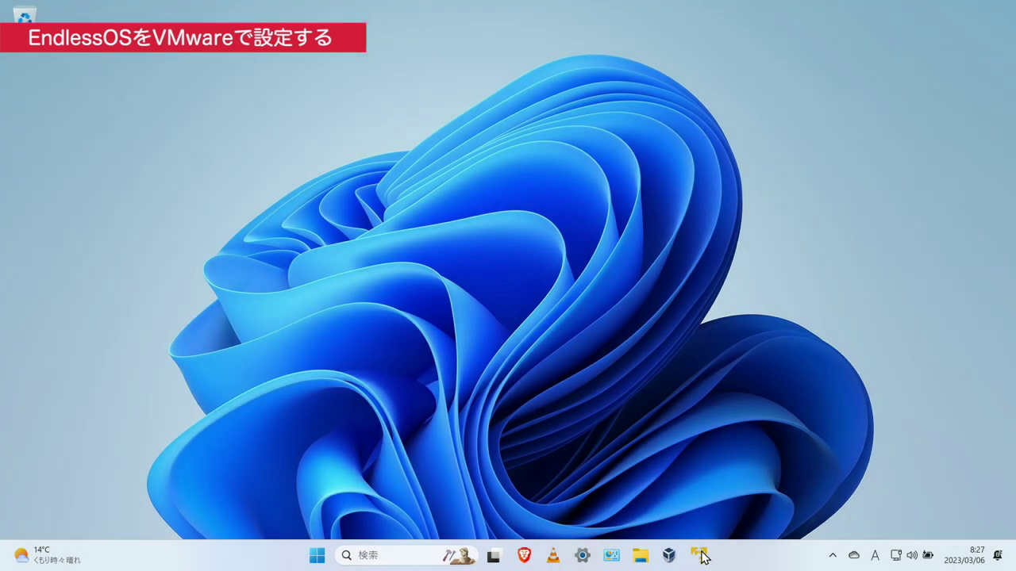
- Switch to VMware Workstation 17 Player and start a new virtual machine using the eos-eos5.0-amd64-amd64.230227 installer image from D:\Linux-iso
left_click(698, 556)
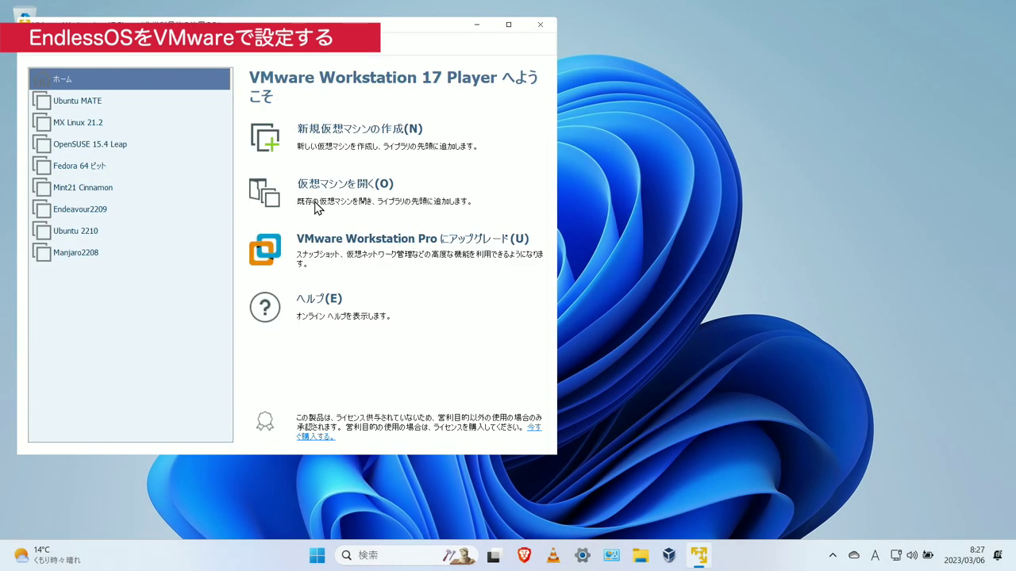
left_click(321, 138)
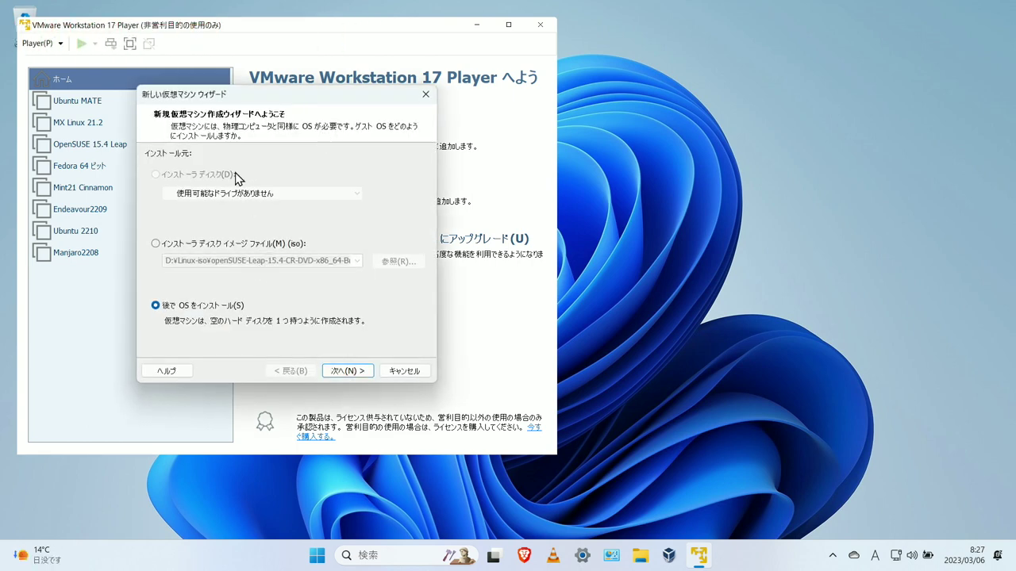
left_click(211, 244)
left_click(397, 261)
double_click(361, 252)
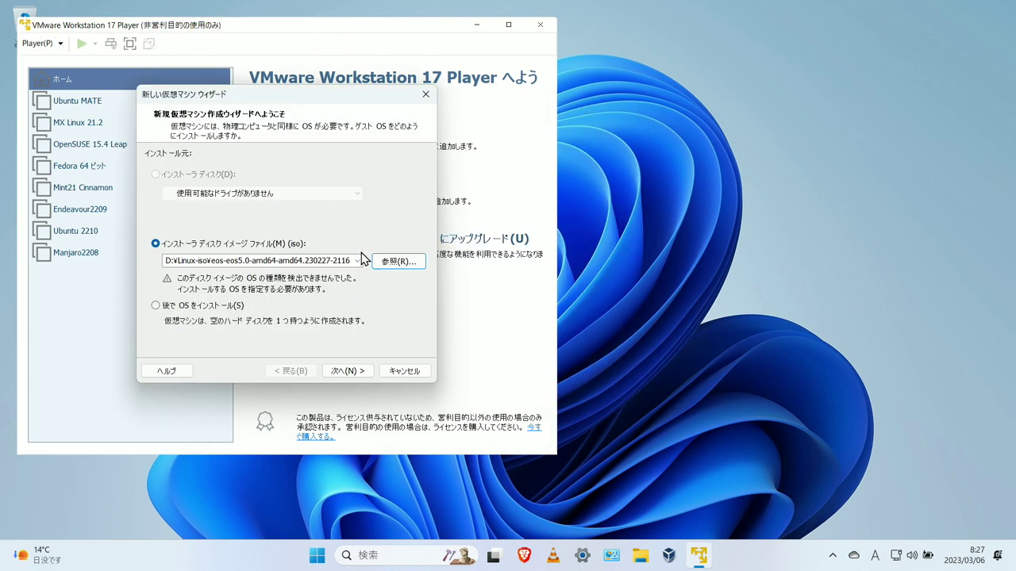
left_click(360, 377)
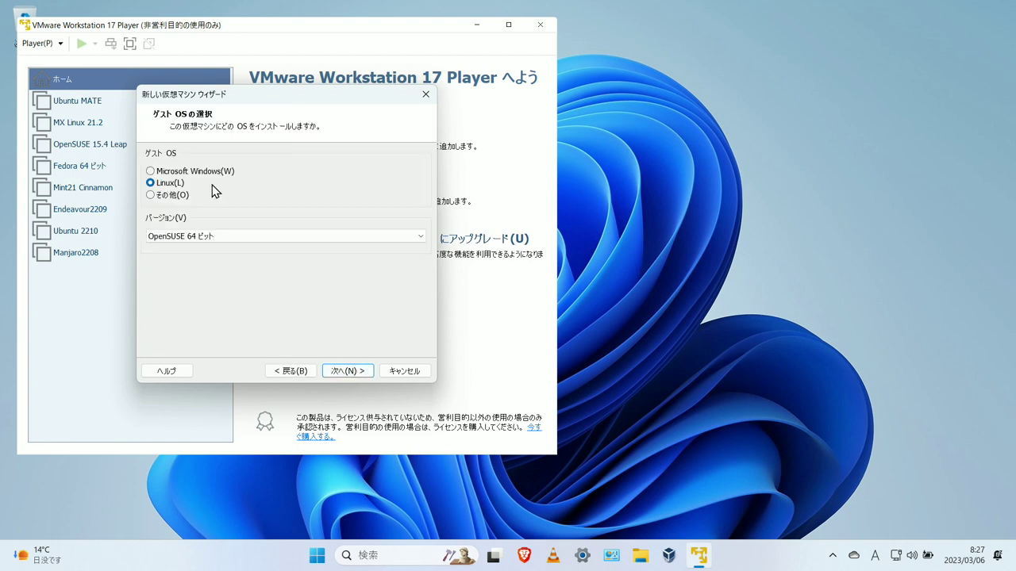
- Set the Linux guest operating system version to Debian 11.x (64-bit)
left_click(249, 236)
left_click(419, 277)
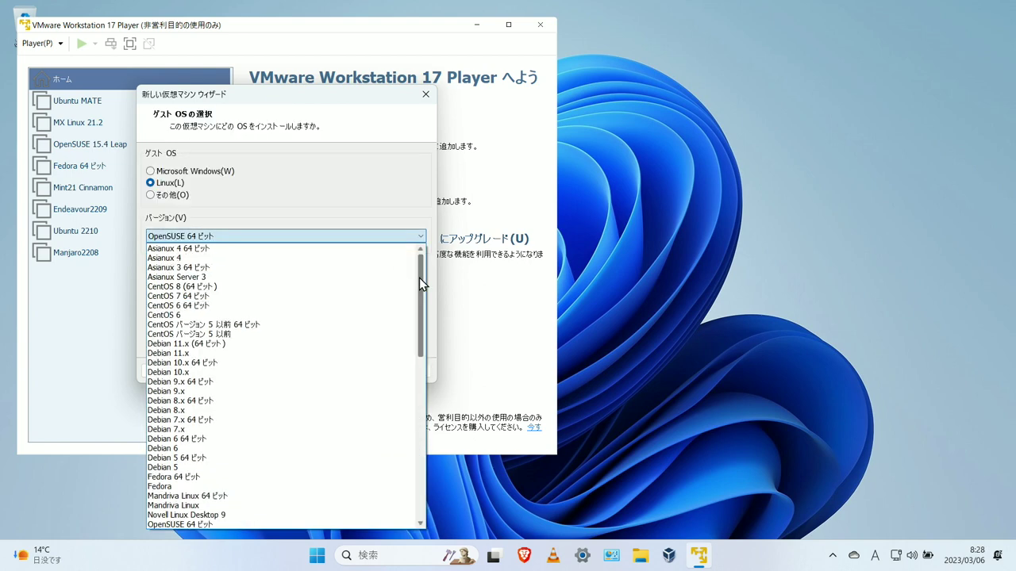
left_click(234, 345)
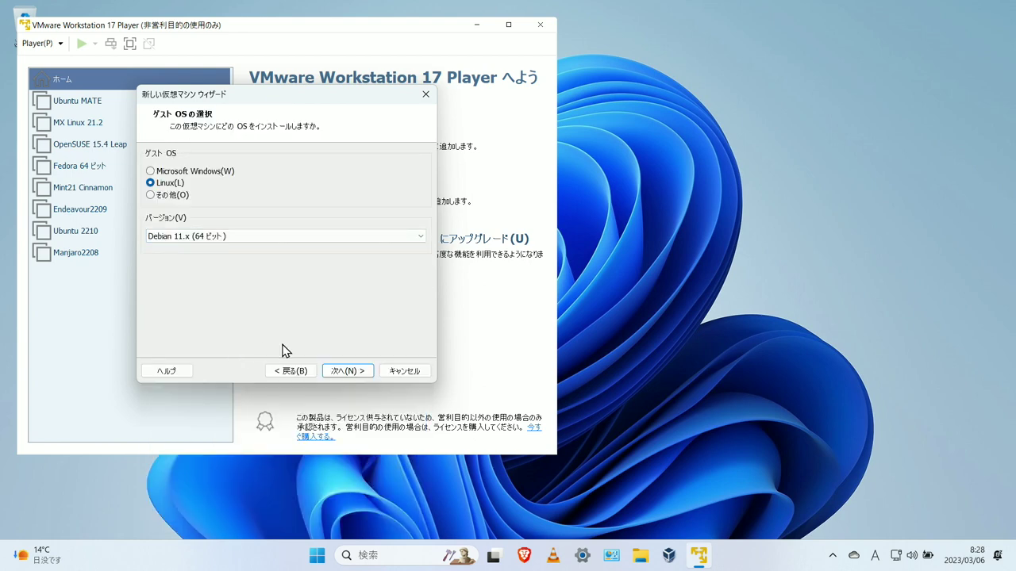
- Name the virtual machine EndlessOS 5.00 and accept a 20 GB disk split into multiple files
left_click(346, 370)
left_click(240, 173)
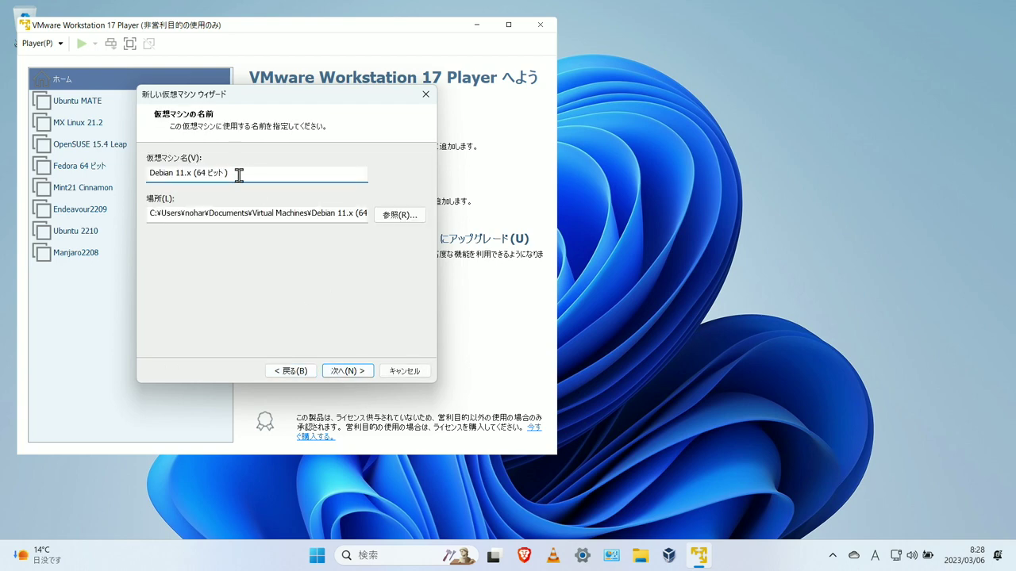
key("BackSpace")
key("BackSpace")
key("BackSpace")
key("BackSpace")
key("BackSpace")
key("BackSpace")
key("BackSpace")
key("BackSpace")
key("BackSpace")
key("BackSpace")
key("BackSpace")
key("BackSpace")
key("BackSpace")
key("BackSpace")
key("BackSpace")
key("BackSpace")
key("BackSpace")
key("BackSpace")
key("BackSpace")
key("BackSpace")
type("EndlessOS 5.0")
left_click(349, 370)
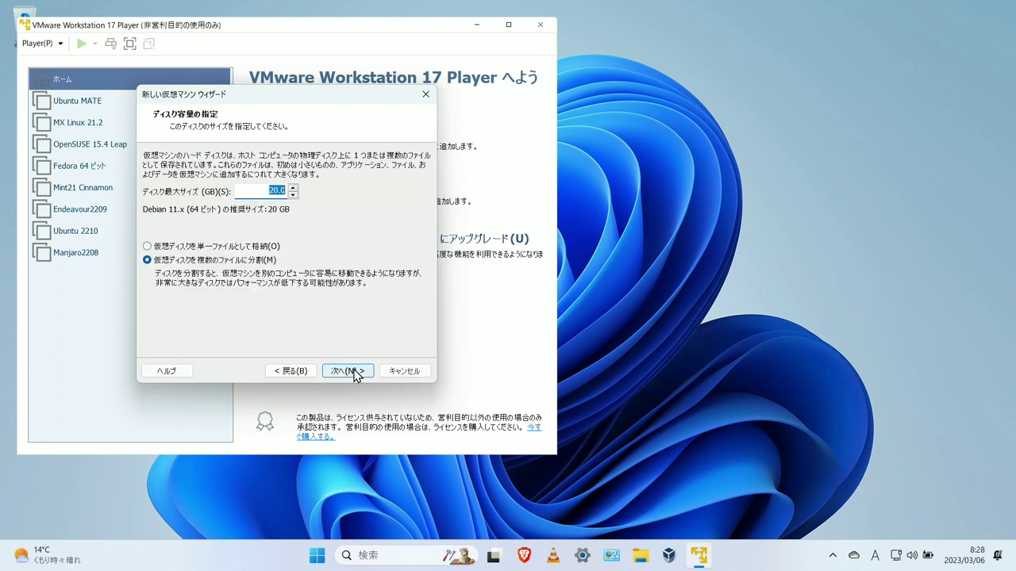
left_click(333, 369)
- Customize the hardware with 4 GB of memory and 2 processor cores, and finish creating the virtual machine
left_click(242, 303)
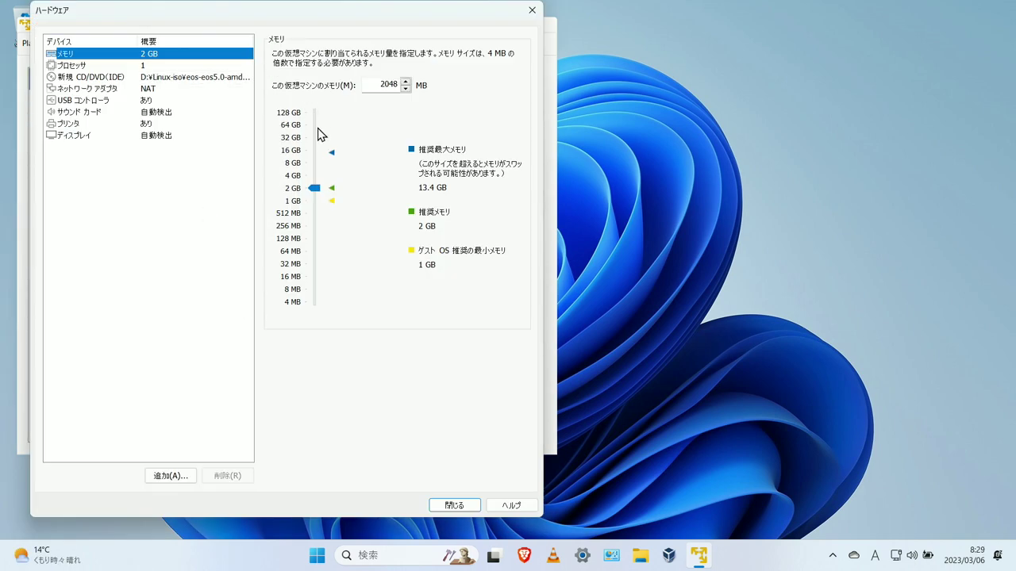
left_click(295, 176)
left_click(183, 80)
left_click(151, 67)
left_click(406, 55)
left_click(398, 86)
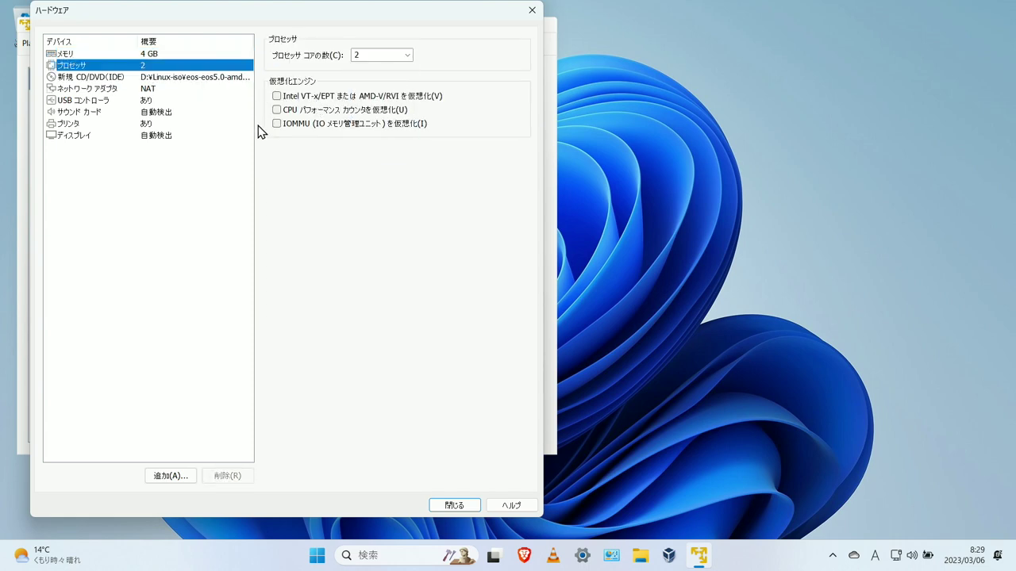
left_click(467, 508)
left_click(357, 373)
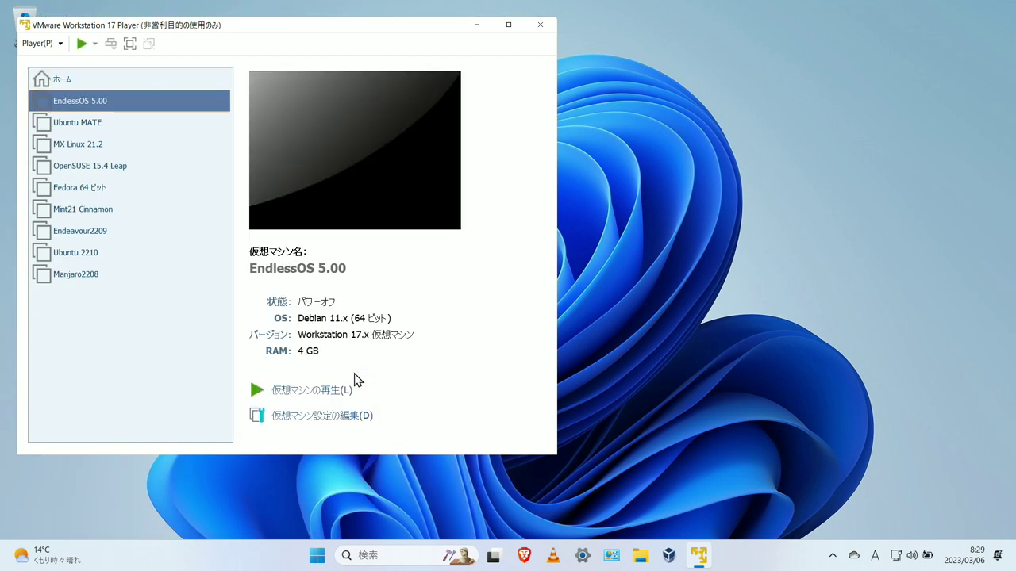
- Start the EndlessOS 5.00 virtual machine in full screen and move its Welcome window to the centre of the desktop
left_click(308, 390)
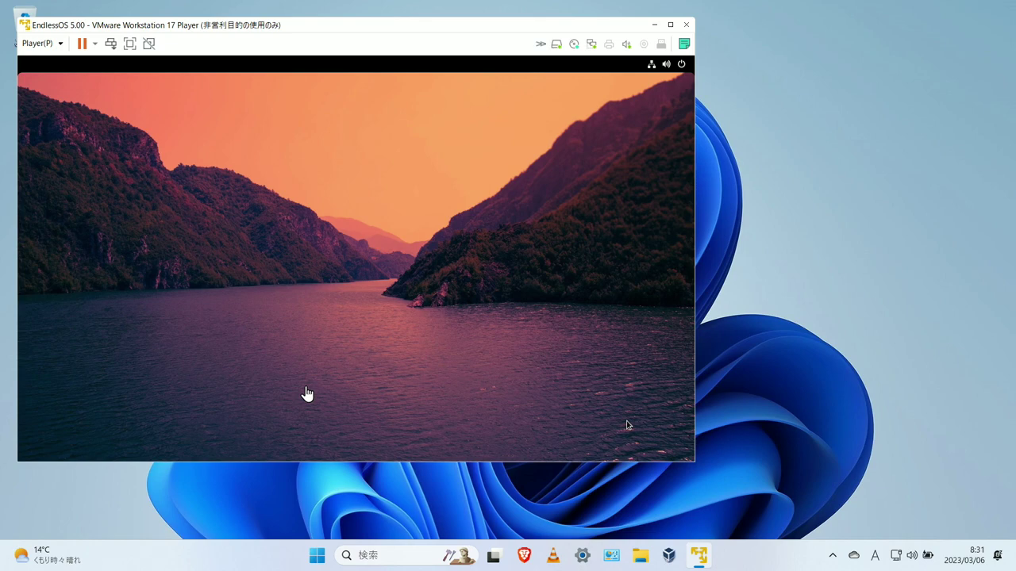
left_click(130, 43)
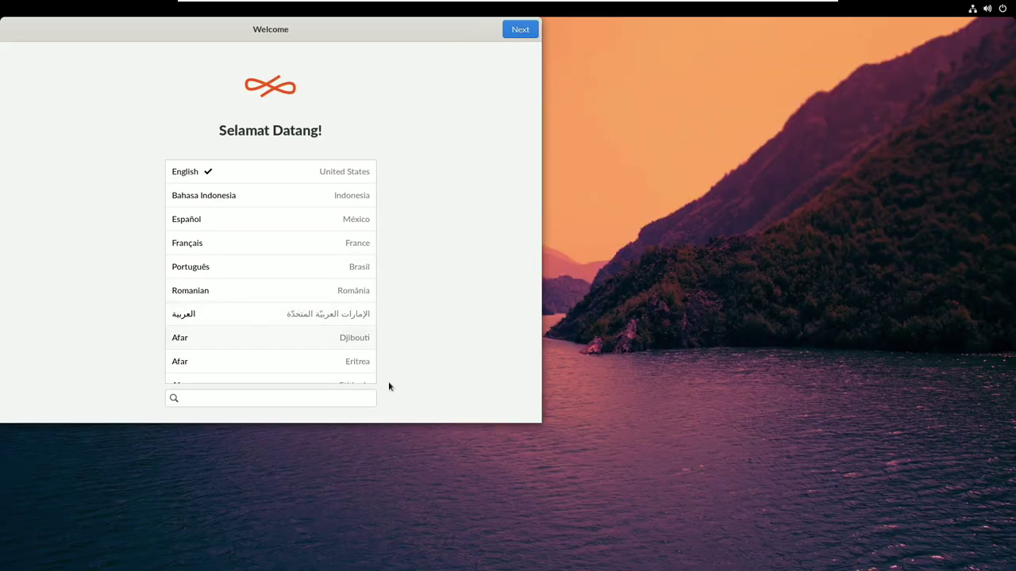
left_click_drag(332, 43, 548, 94)
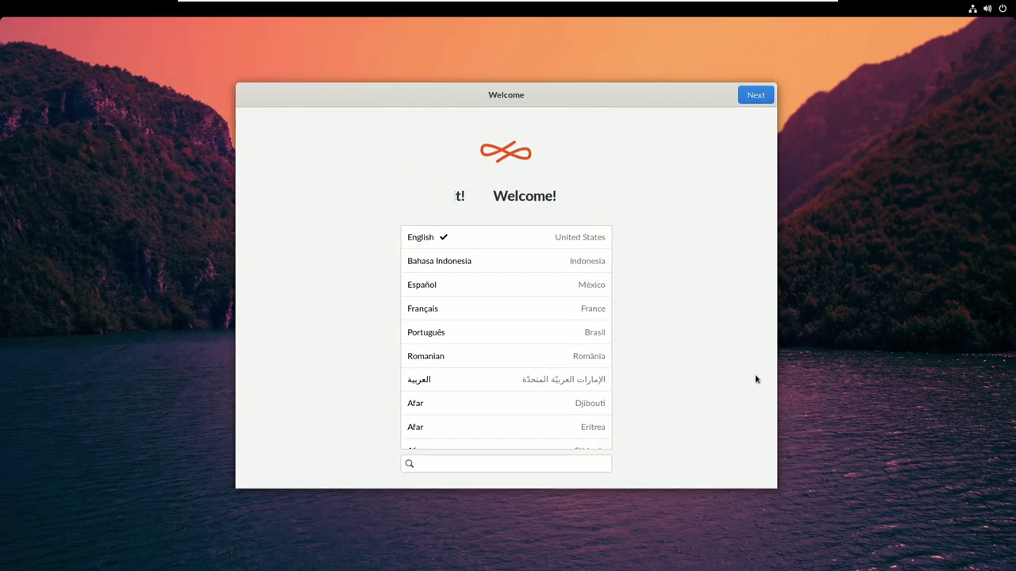
- Choose 日本語 (日本) as the installer language and continue to the try or reformat choice
left_click(606, 430)
left_click_drag(607, 432, 608, 463)
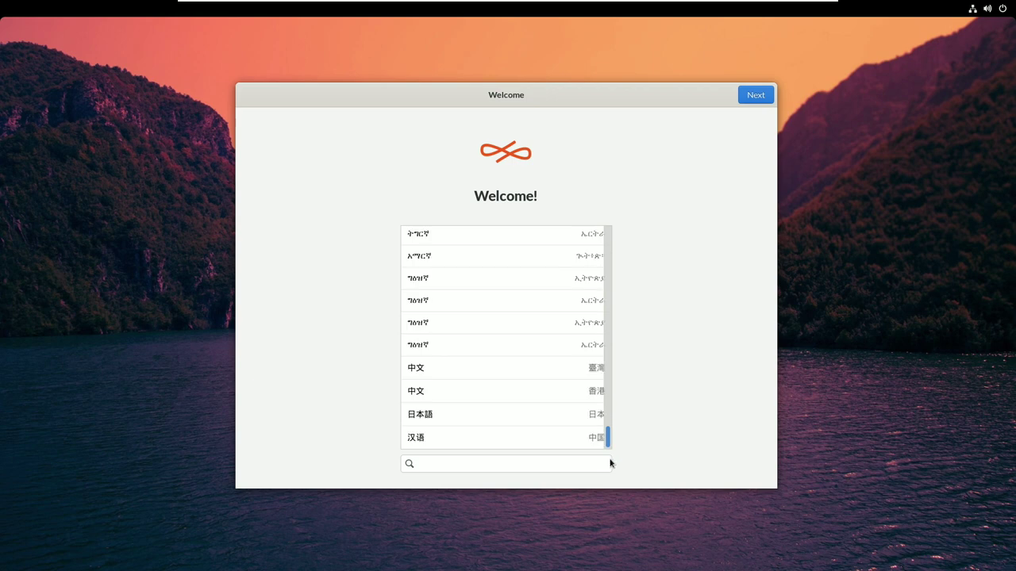
left_click(451, 414)
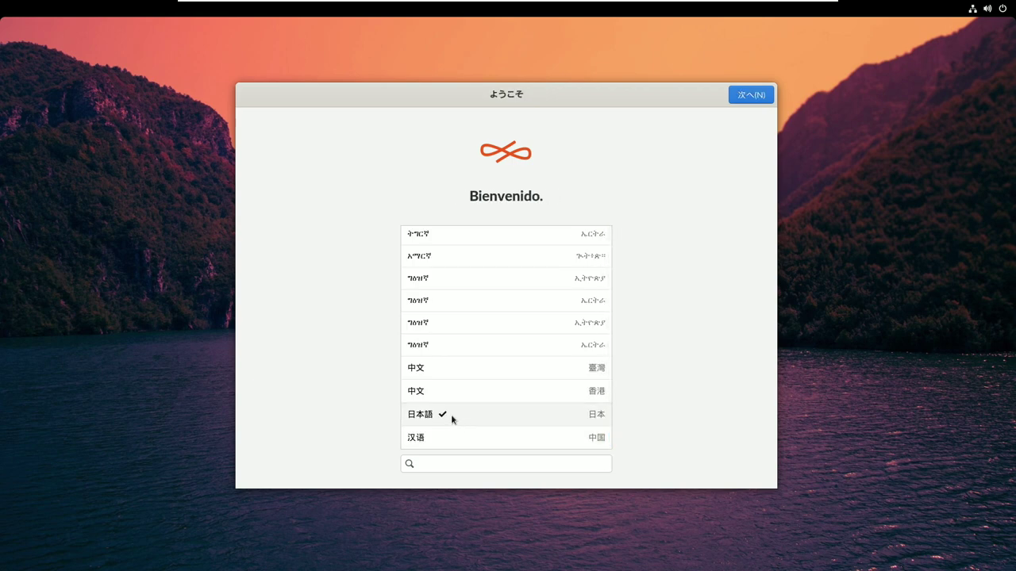
left_click(750, 95)
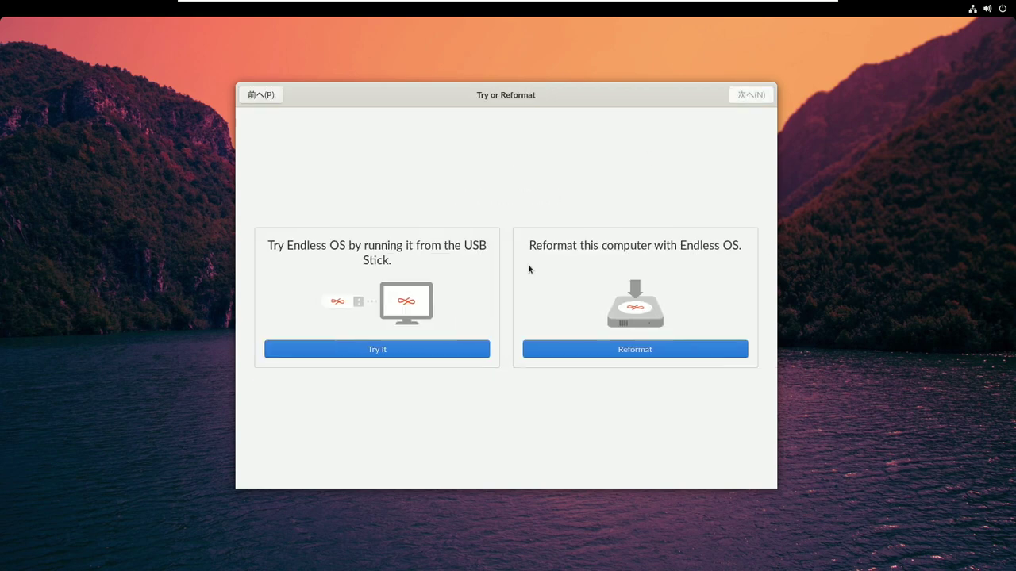
- Reformat the VMware virtual disk with Endless OS 5.0 Basic, agreeing to erase all files and apps, and power off
left_click(616, 350)
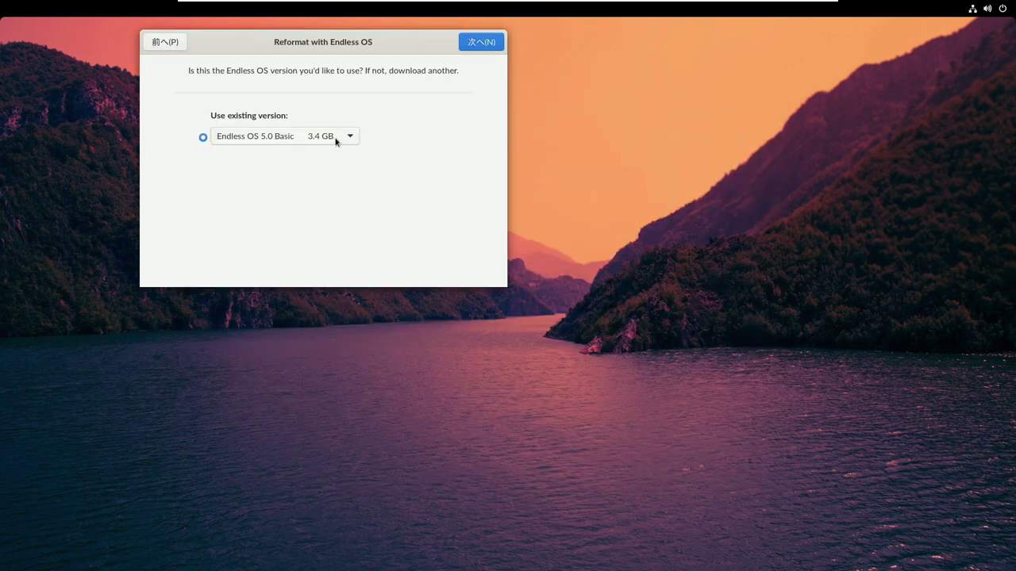
left_click(479, 44)
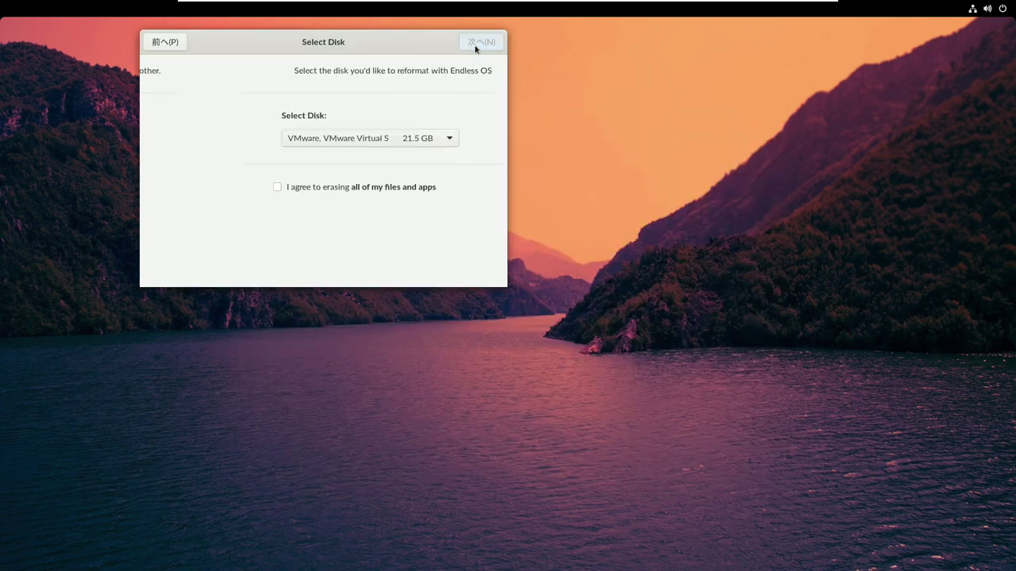
left_click(339, 191)
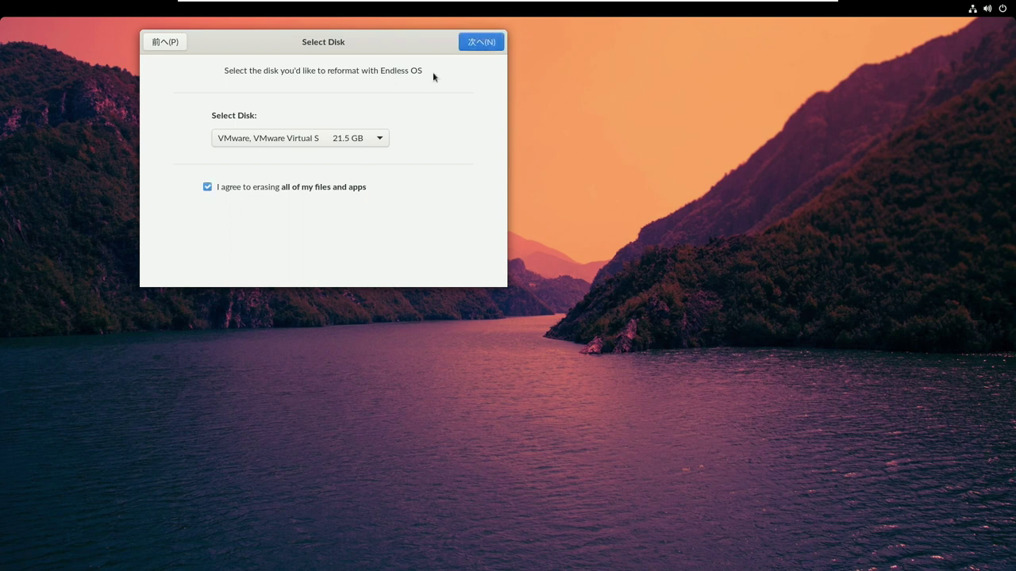
left_click(478, 44)
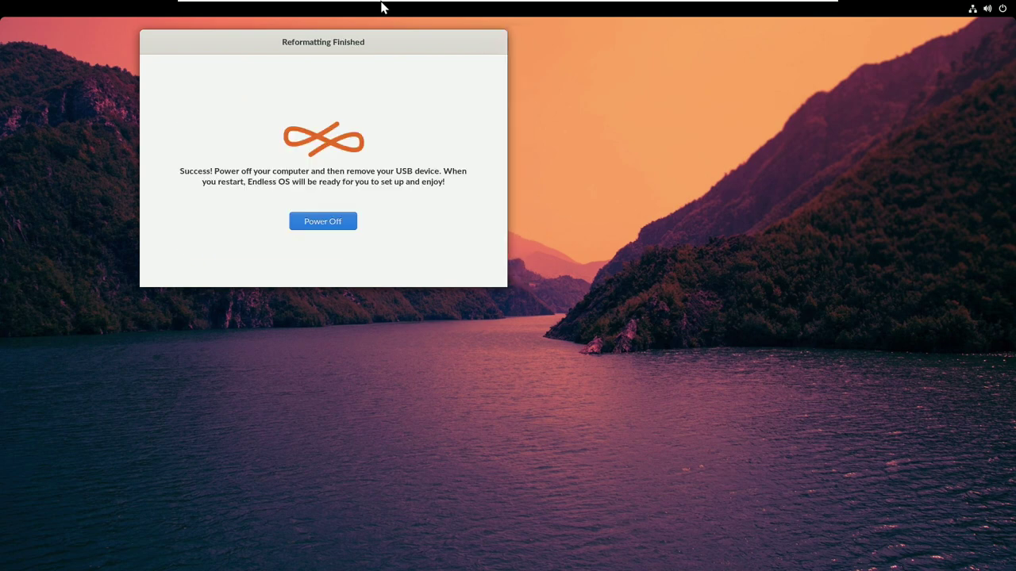
left_click(328, 222)
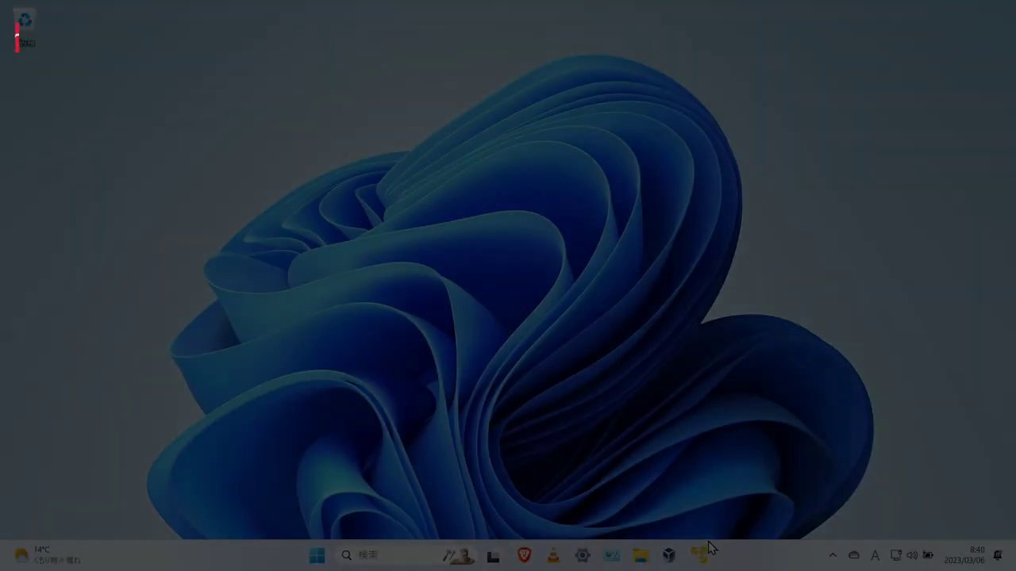
- Open VMware Workstation 17 Player and start the EndlessOS 5.00 virtual machine in full screen
left_click(706, 549)
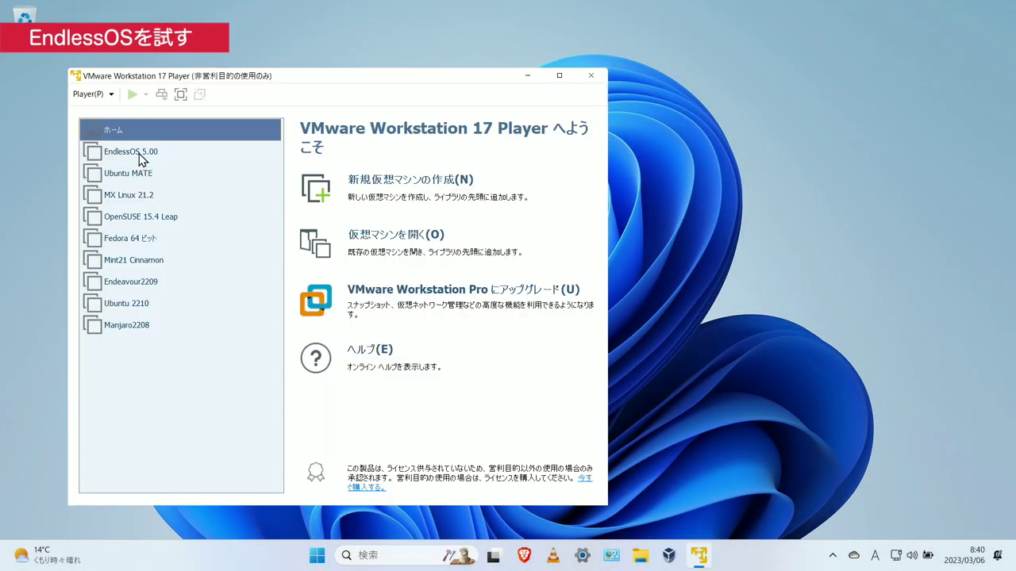
double_click(136, 153)
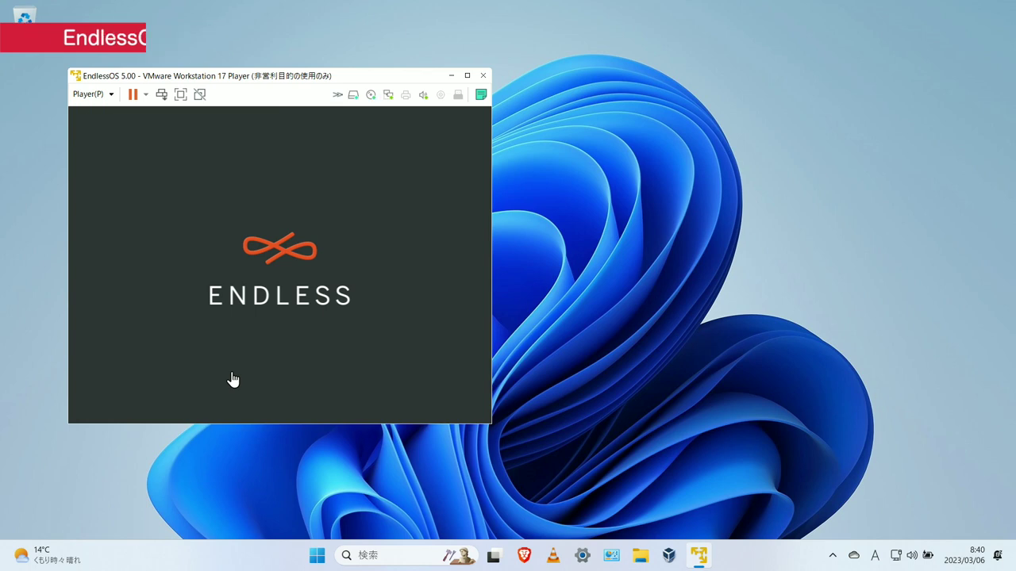
left_click(181, 94)
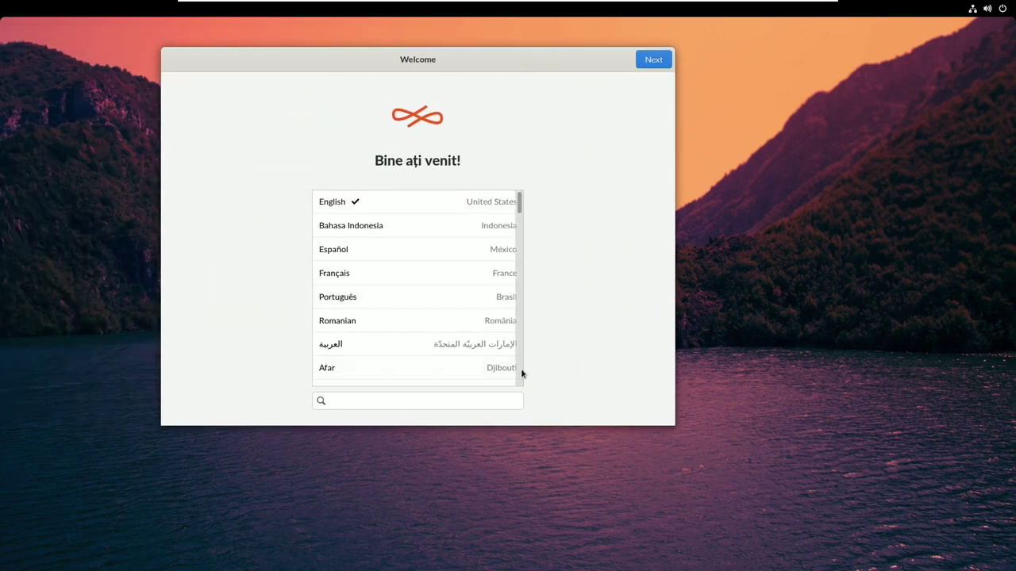
- Set the system language to 日本語 (日本) and accept 日本語 (Anthy) as the input method
left_click(521, 372)
left_click(433, 353)
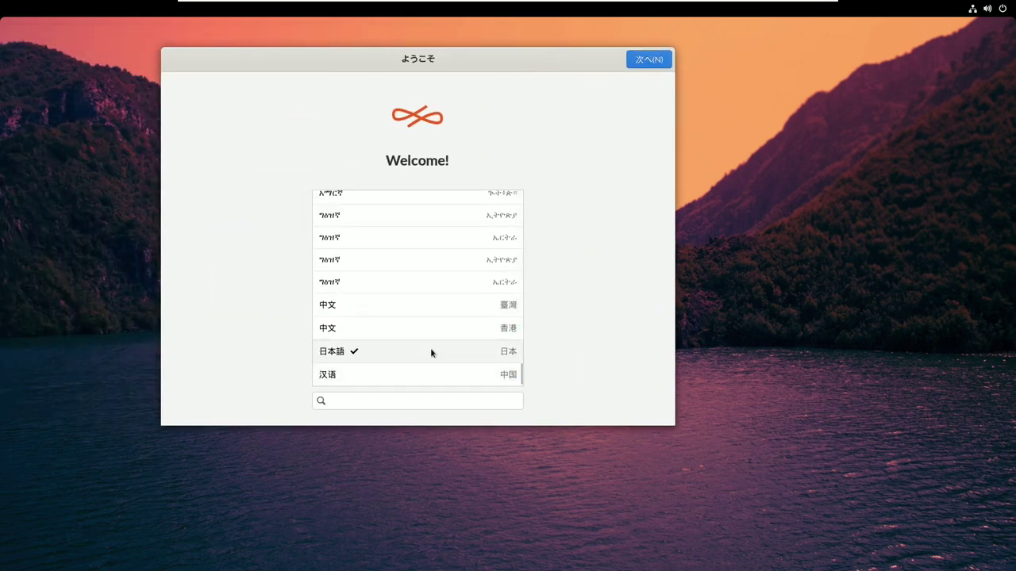
left_click(657, 61)
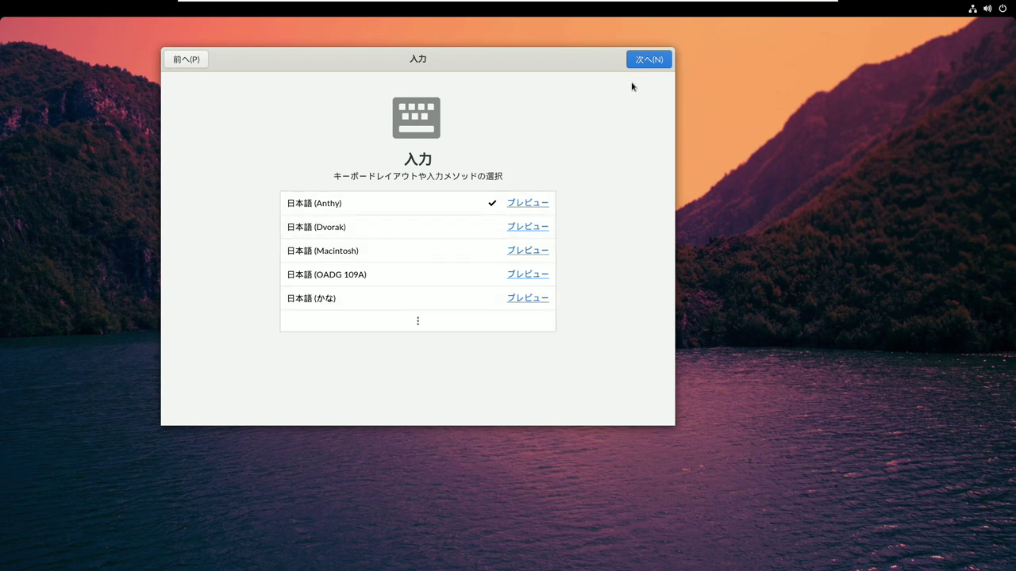
left_click(641, 59)
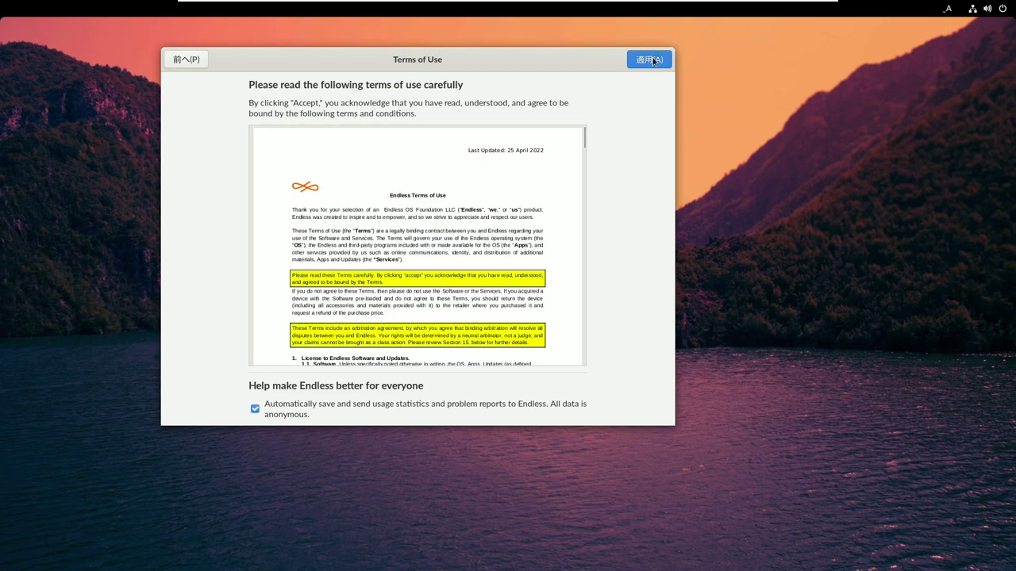
- Accept the Endless terms of use, enter the account user's name, and complete the initial setup
left_click(645, 59)
left_click(647, 60)
left_click(639, 60)
type("giitube")
left_click(647, 58)
left_click(418, 319)
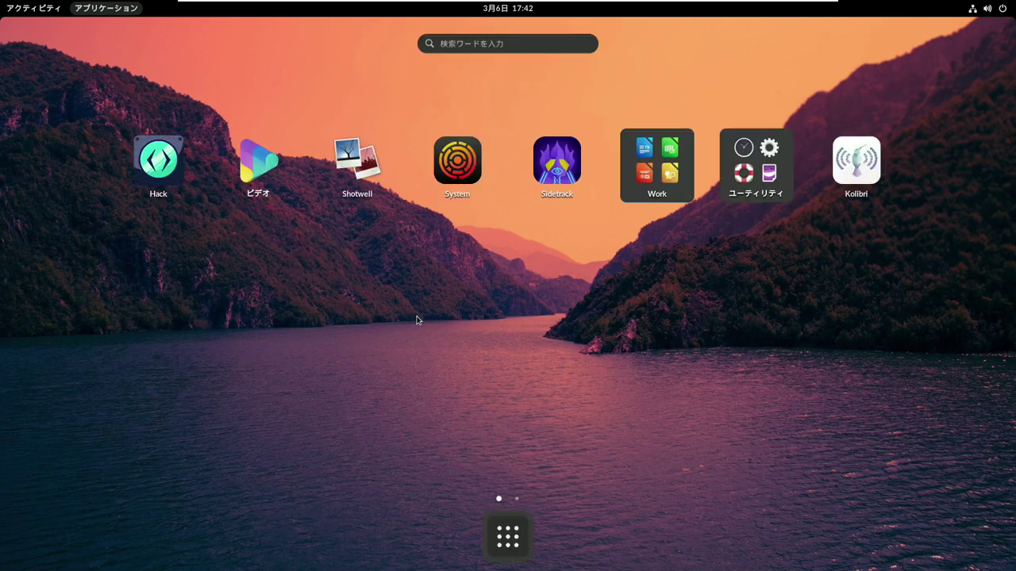
- Examine the Activities overview by switching to the second workspace and back to the first, and leave it
left_click(27, 9)
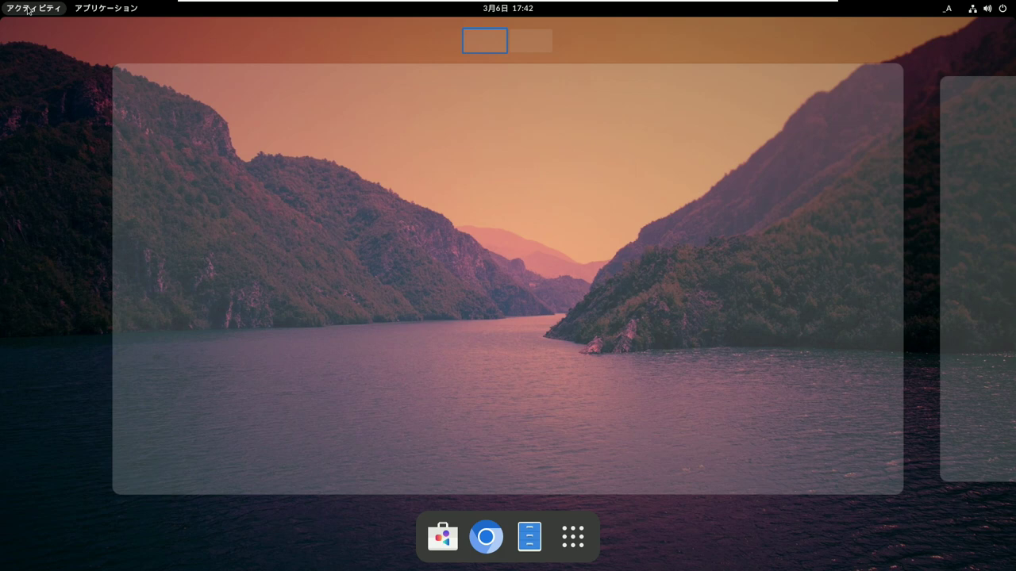
left_click(537, 43)
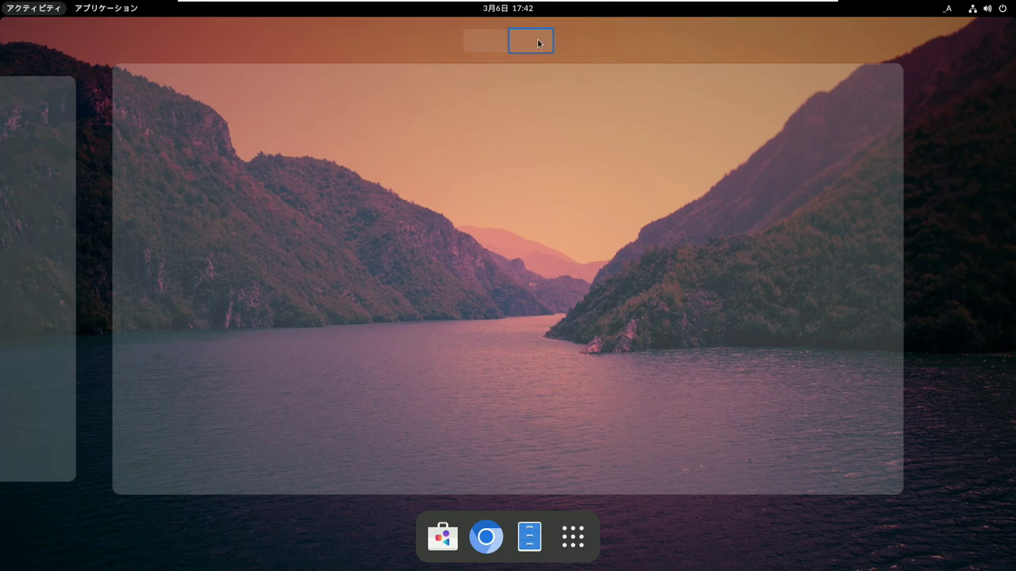
left_click(487, 51)
key("Escape")
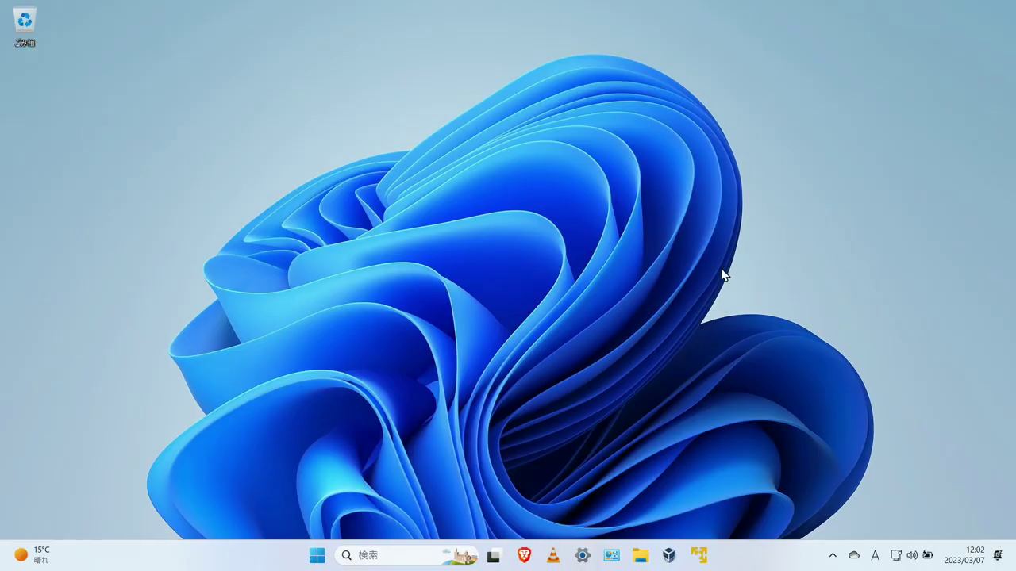
- Enable echo cancellation for the sound card in the EndlessOS 5.00 settings in VMware Workstation 17 Player
left_click(698, 555)
left_click(201, 204)
left_click(420, 518)
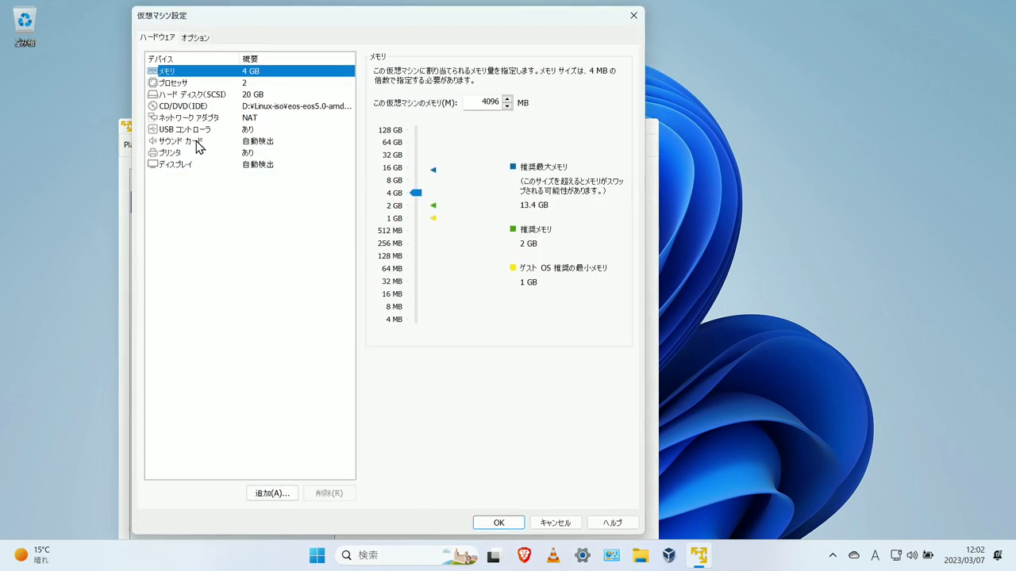
left_click(190, 141)
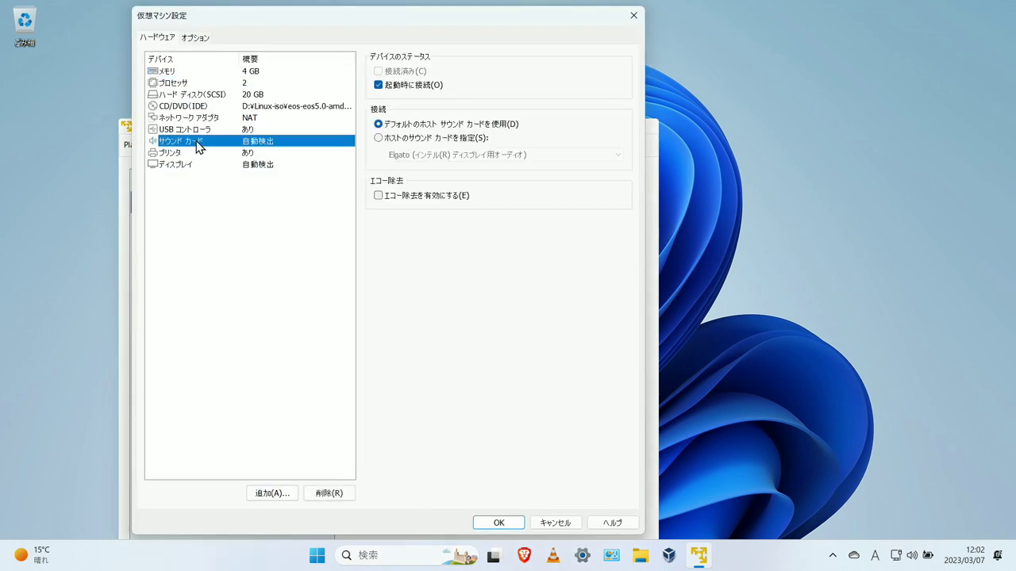
left_click(379, 196)
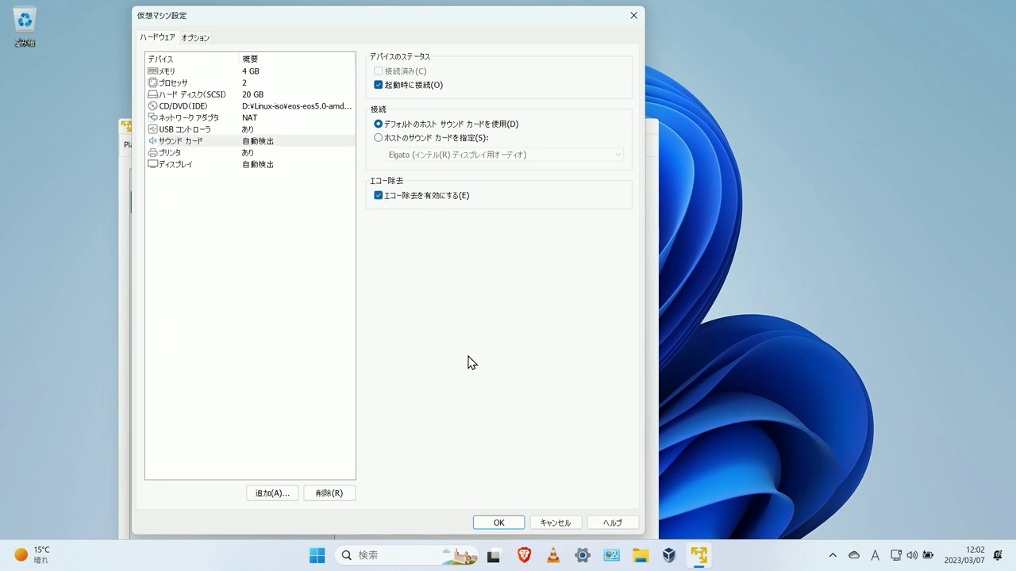
left_click(512, 524)
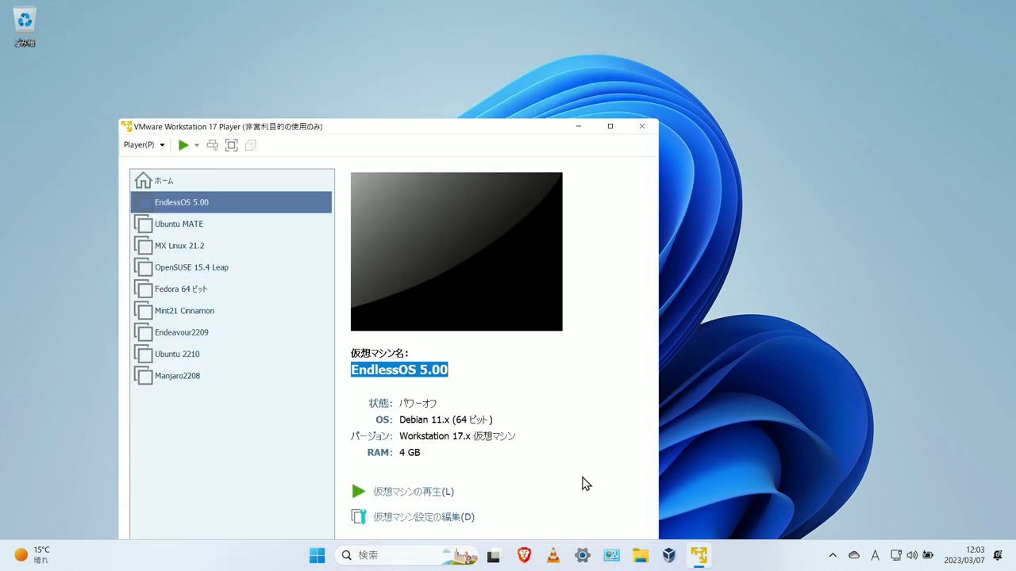
- Start EndlessOS 5.00 with the updated sound settings and display it in full screen
double_click(215, 209)
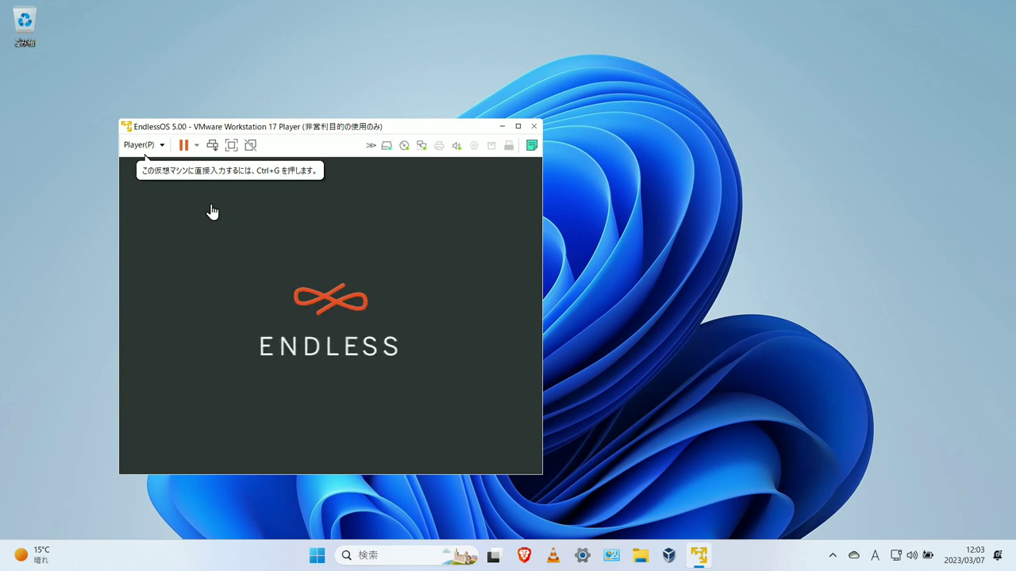
left_click(212, 211)
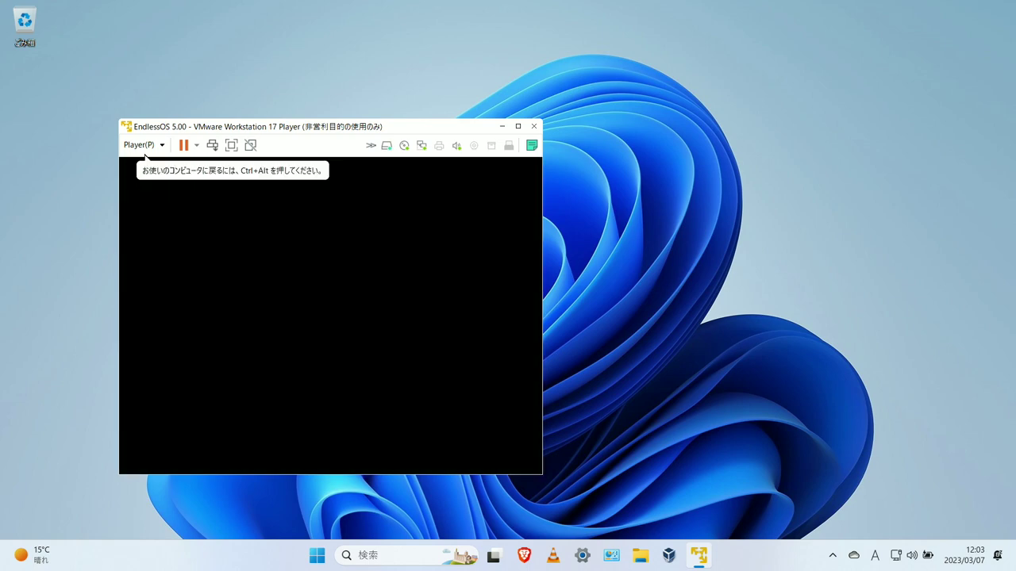
left_click(231, 145)
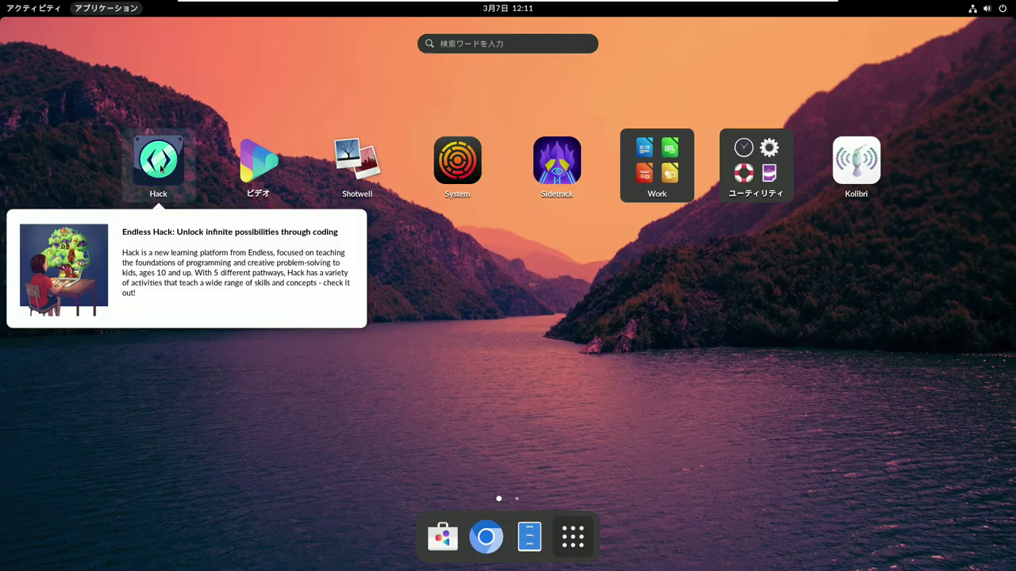
- Launch the Hack learning app and turn its Clubhouse switch to OFF
left_click(160, 167)
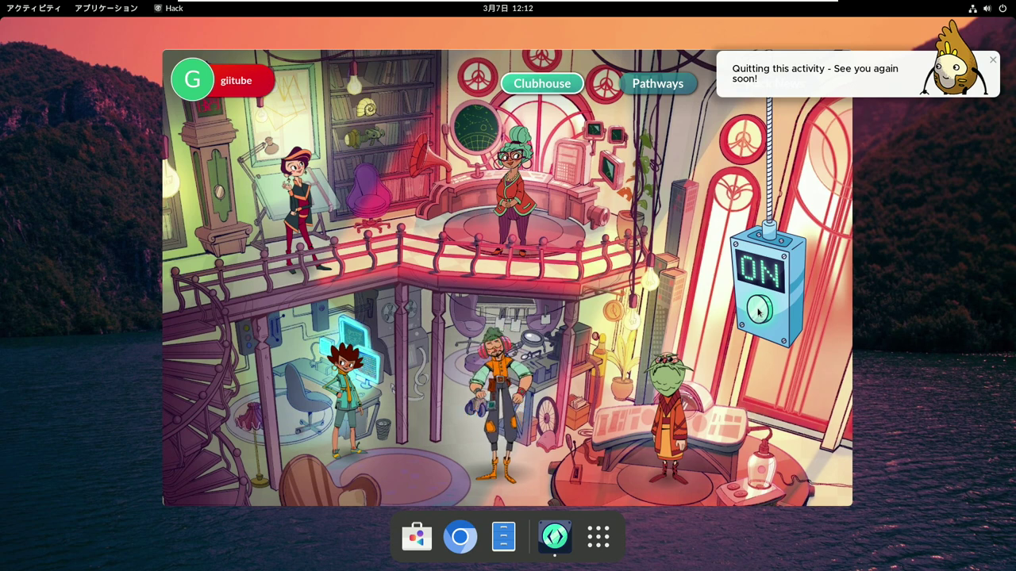
left_click(758, 310)
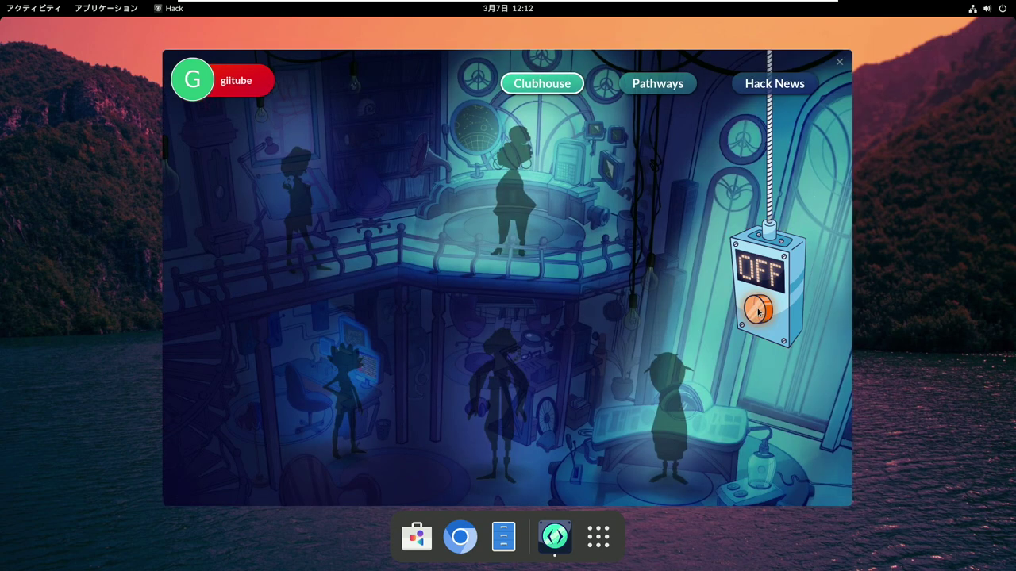
- Turn the Clubhouse switch back to ON, view the Art activities and return to the Clubhouse
left_click(757, 310)
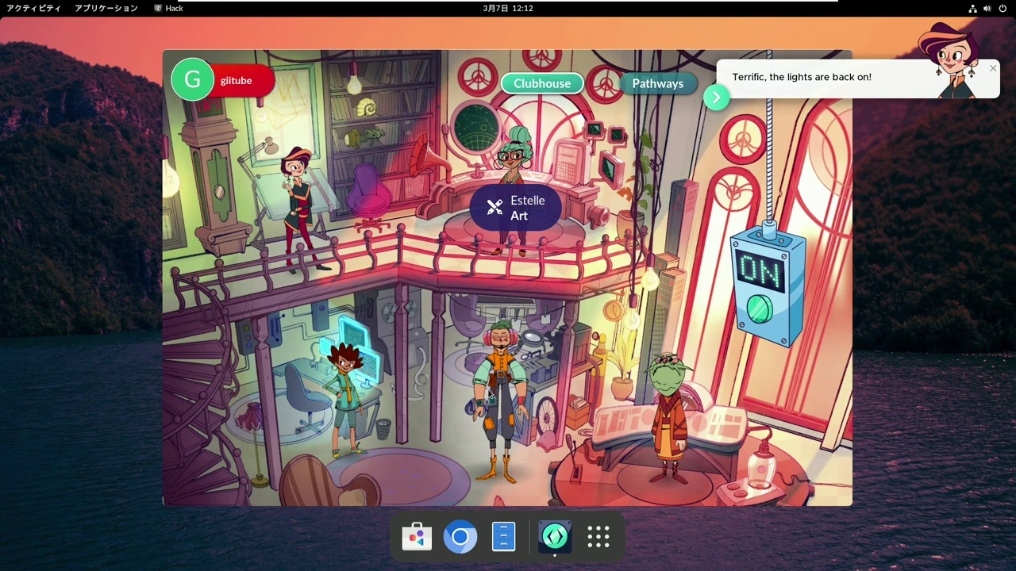
left_click(492, 378)
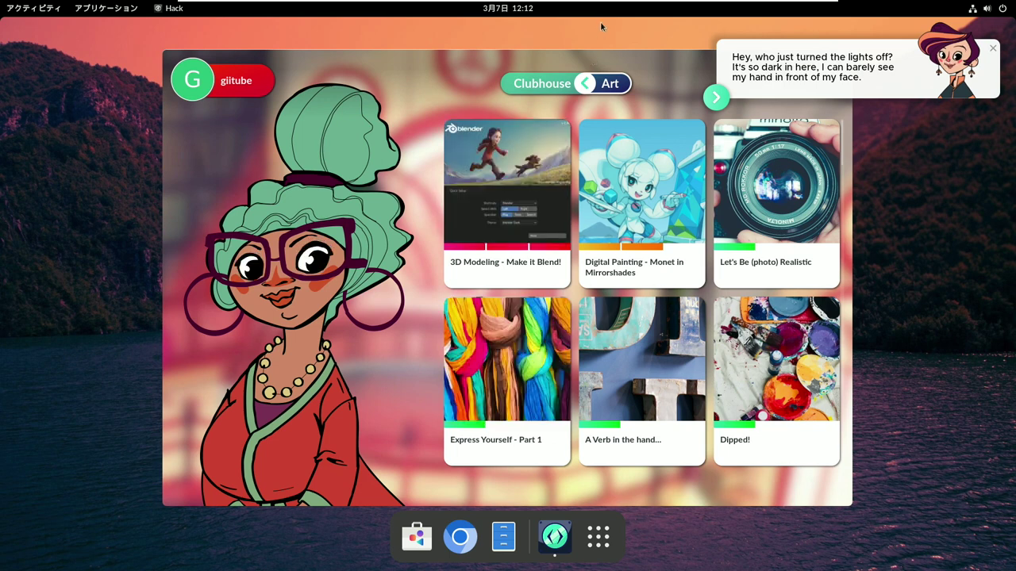
left_click(563, 85)
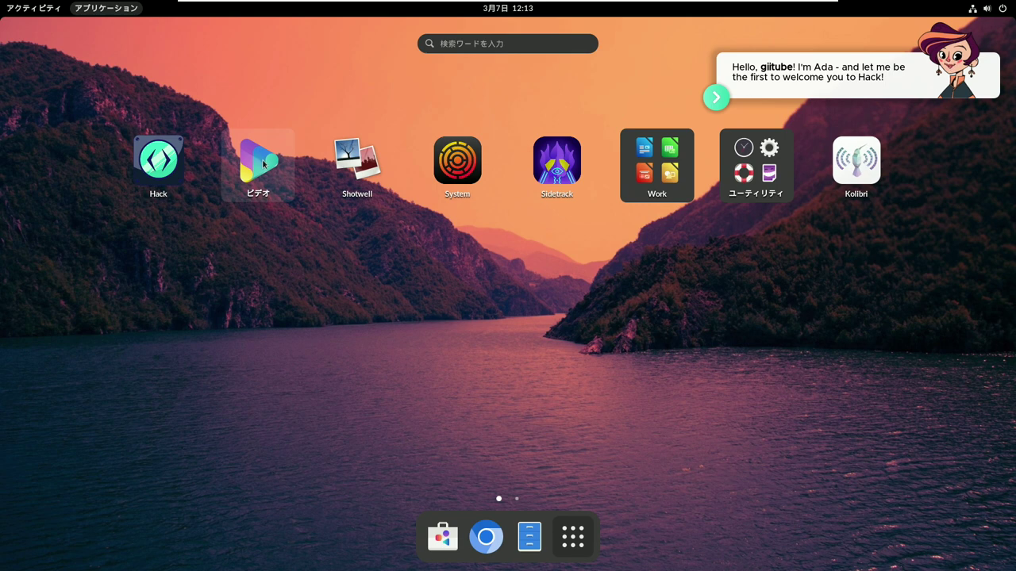
- Launch the ビデオ app, try to play the pool party-demo video, and dismiss the resulting dialog
left_click(263, 163)
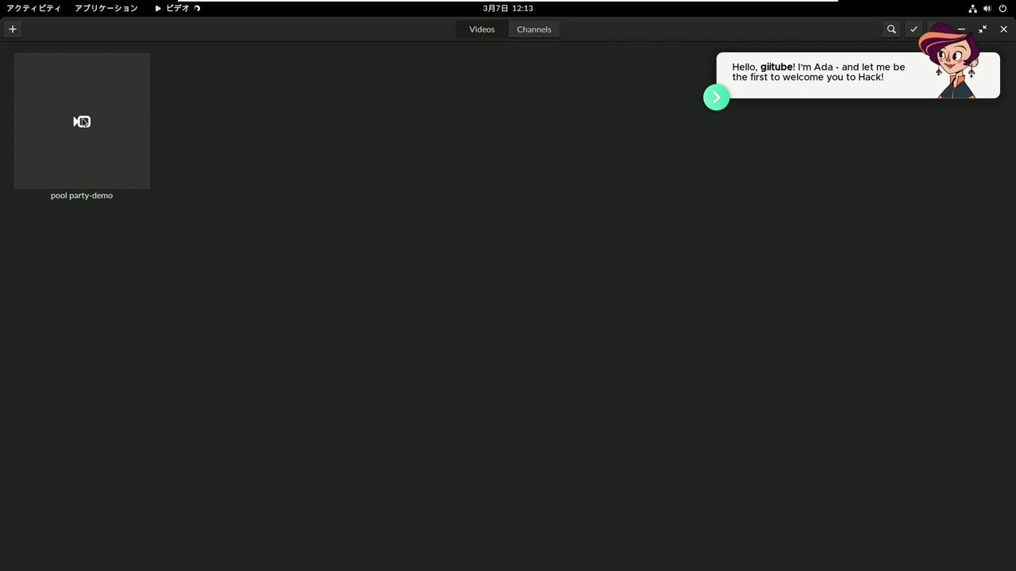
left_click(83, 122)
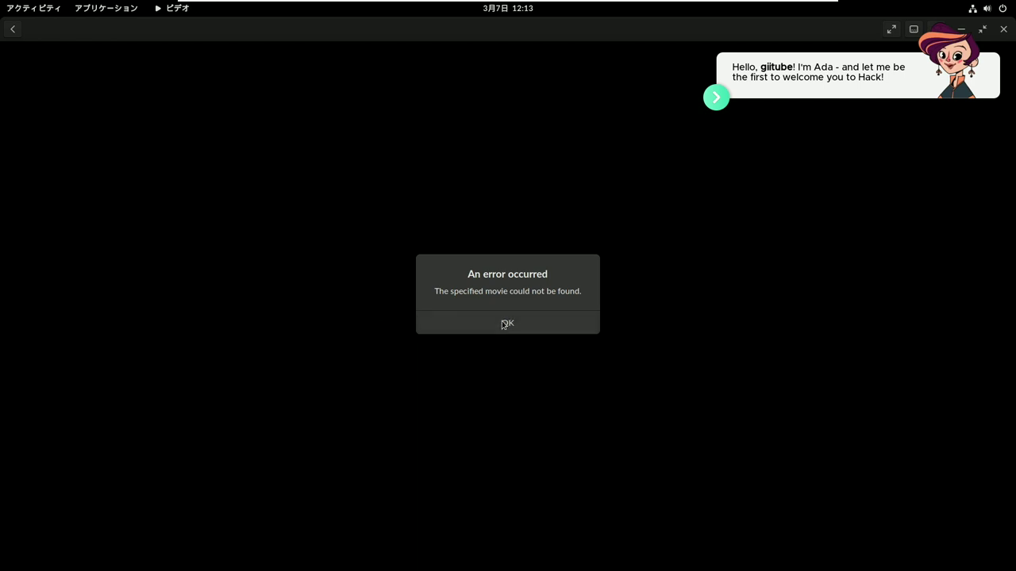
left_click(505, 323)
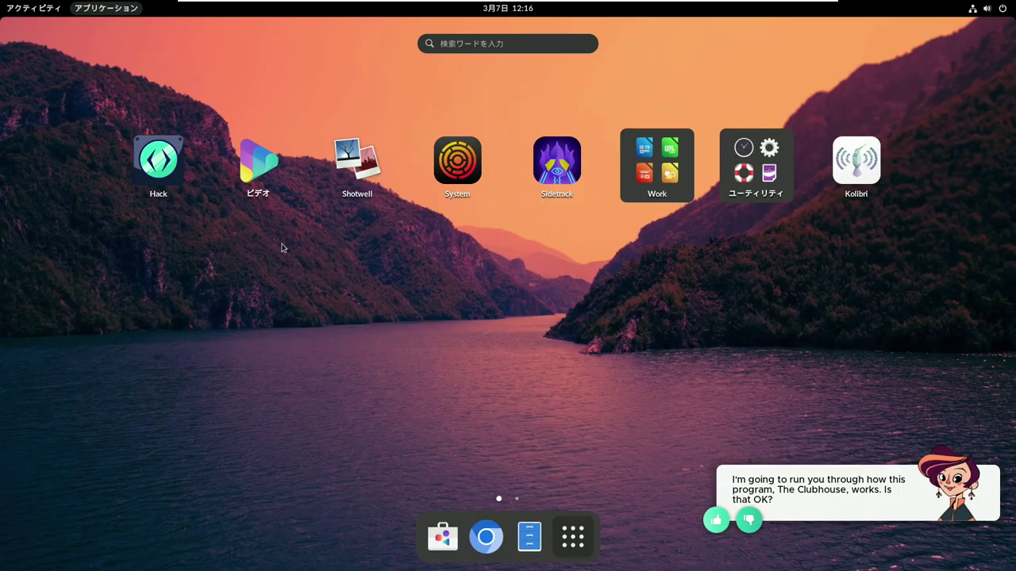
- Launch Shotwell, view the photo of the couple and the two photos after it, and close the app
left_click(354, 167)
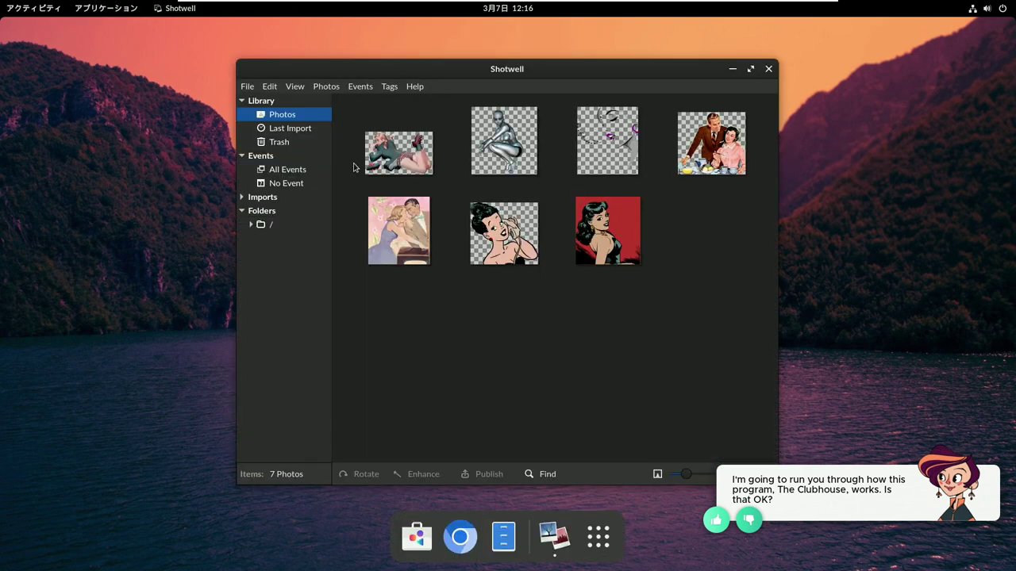
double_click(391, 223)
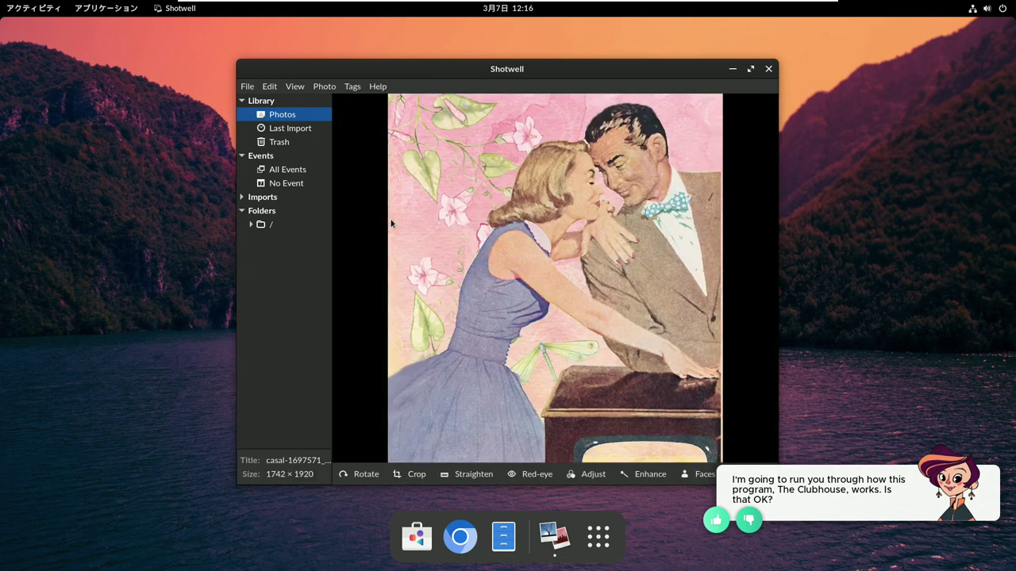
key("Right")
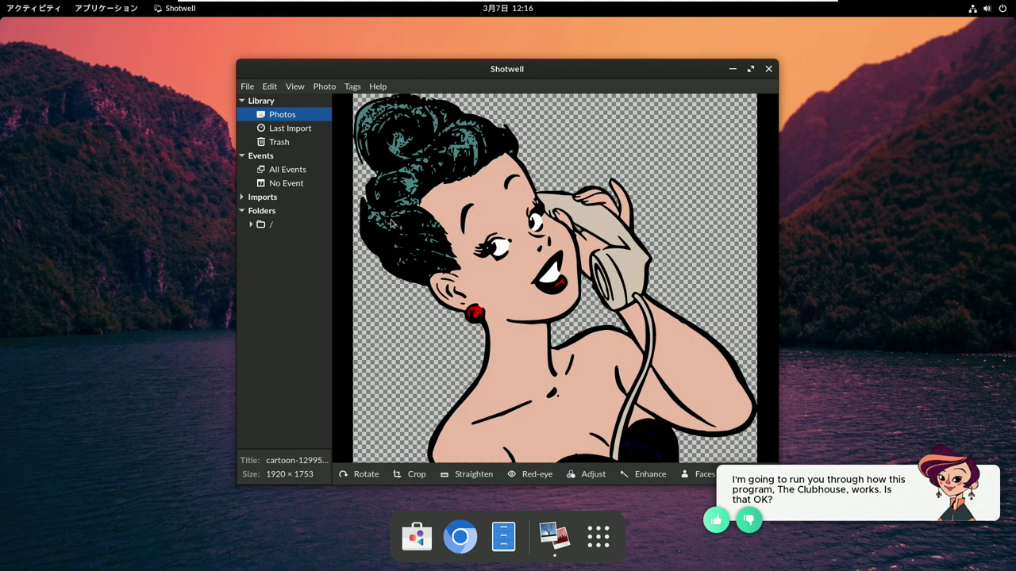
key("Right")
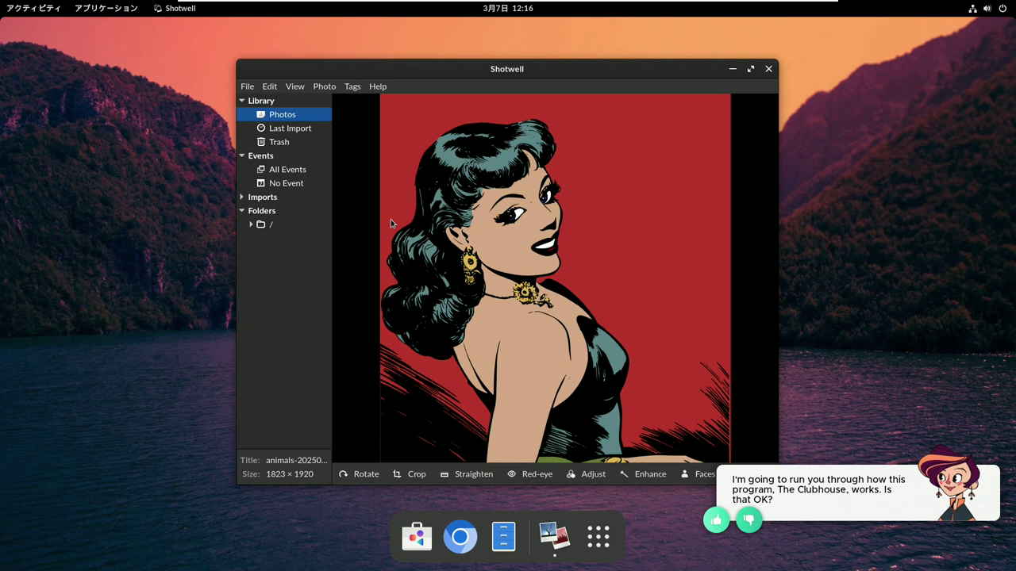
left_click(769, 69)
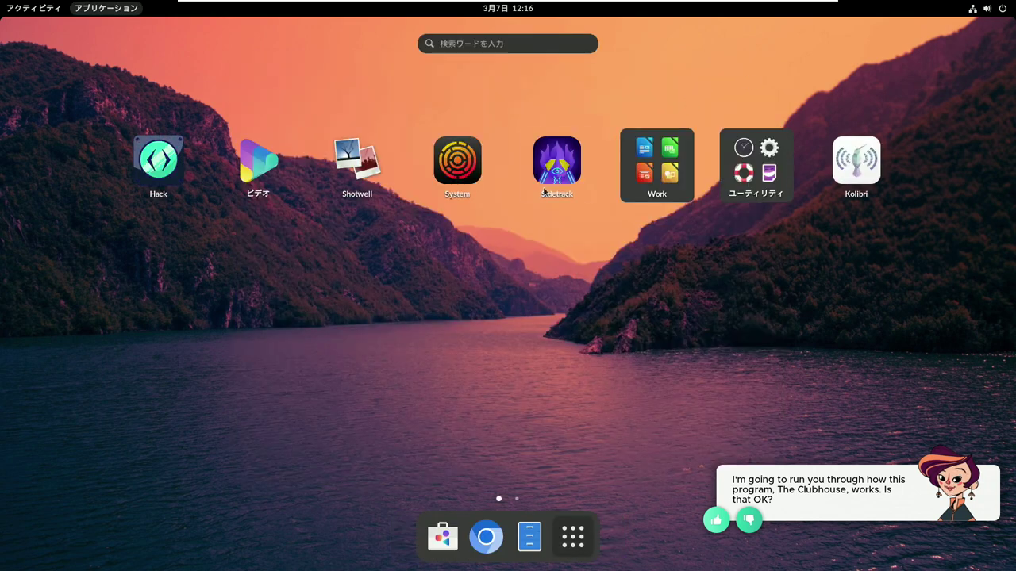
- Launch the System app, view the memory manager explanations, and close the app
left_click(453, 176)
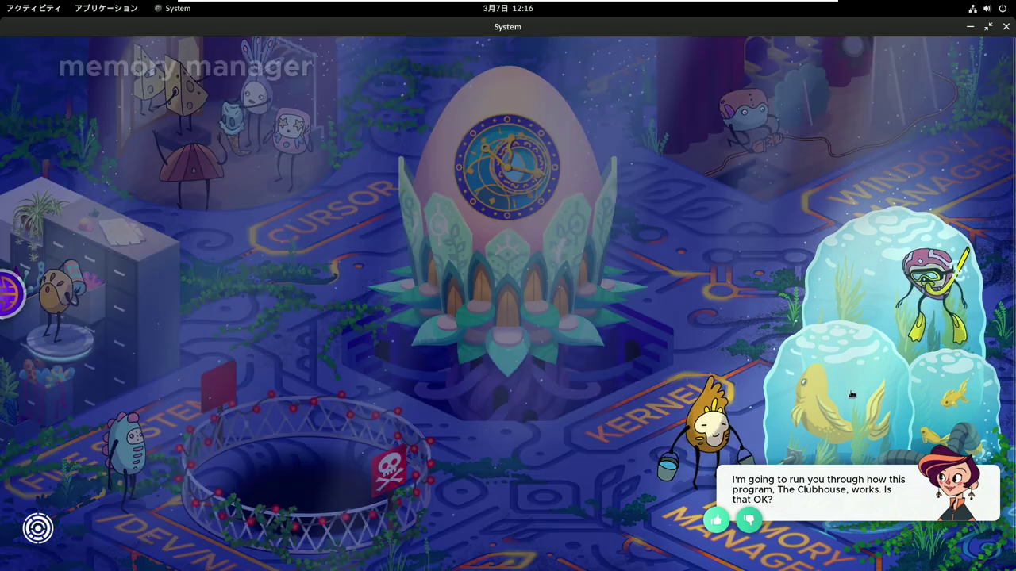
left_click(851, 394)
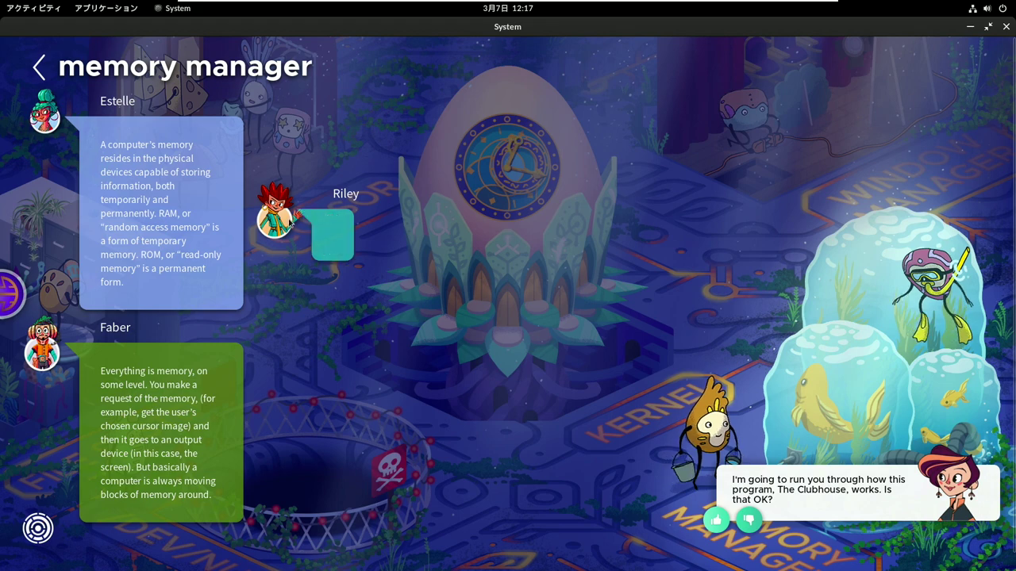
left_click(1007, 27)
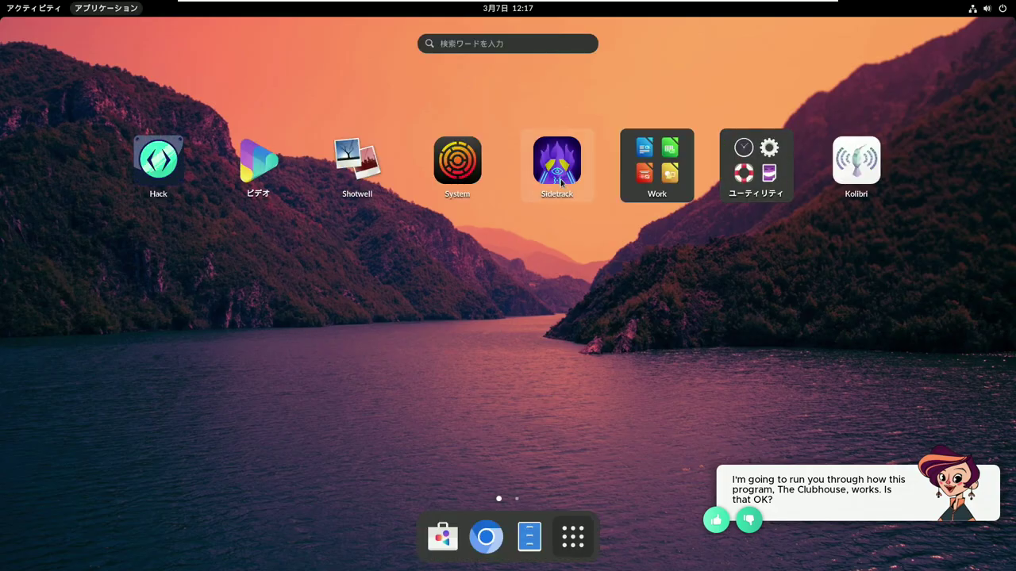
- Launch Sidetrack, complete Level 1 with the moves forward, forward, down, forward, up, up, up, down, and go back to the app grid
left_click(558, 167)
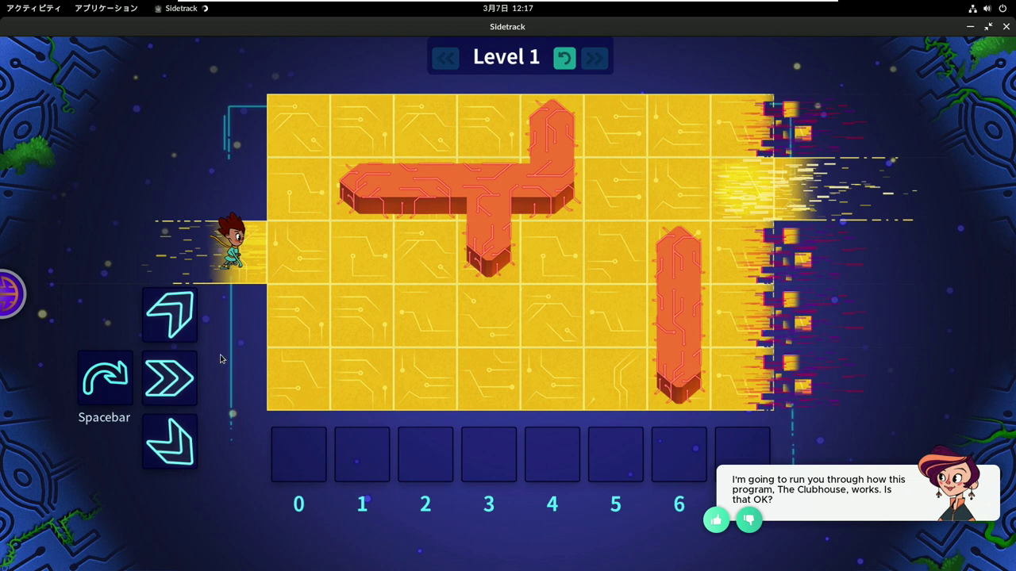
left_click(169, 379)
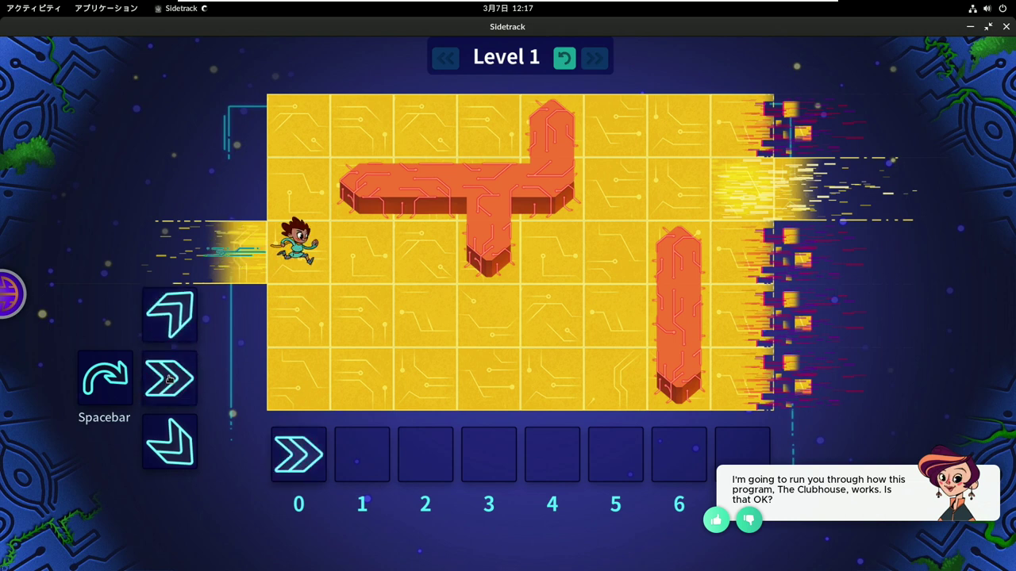
left_click(168, 379)
left_click(154, 447)
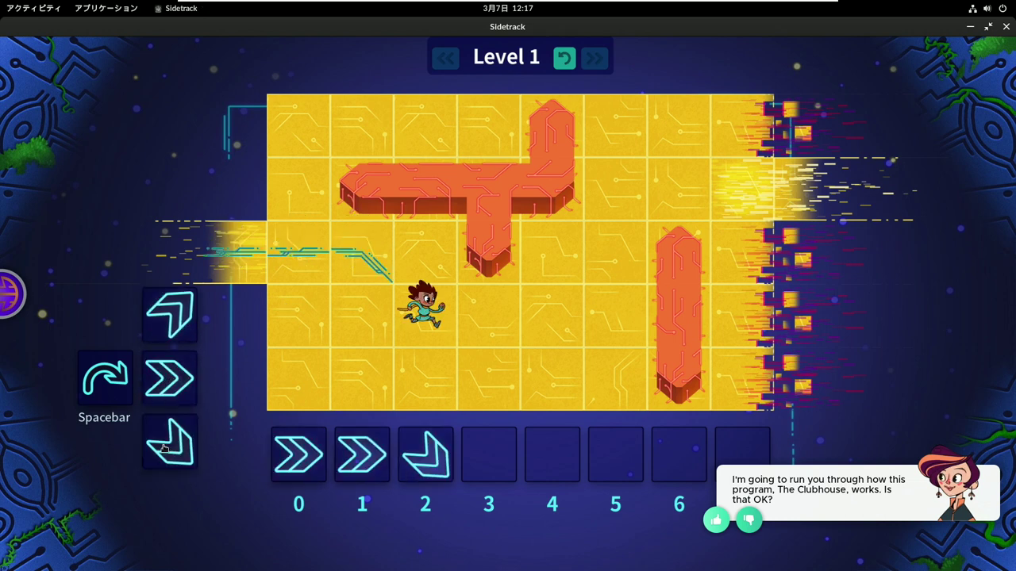
left_click(168, 378)
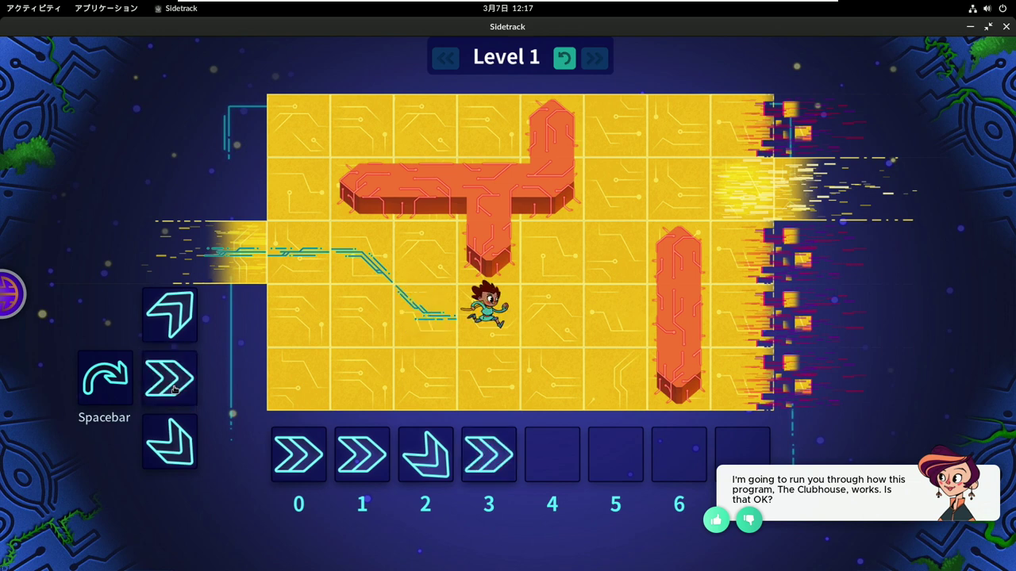
left_click(181, 332)
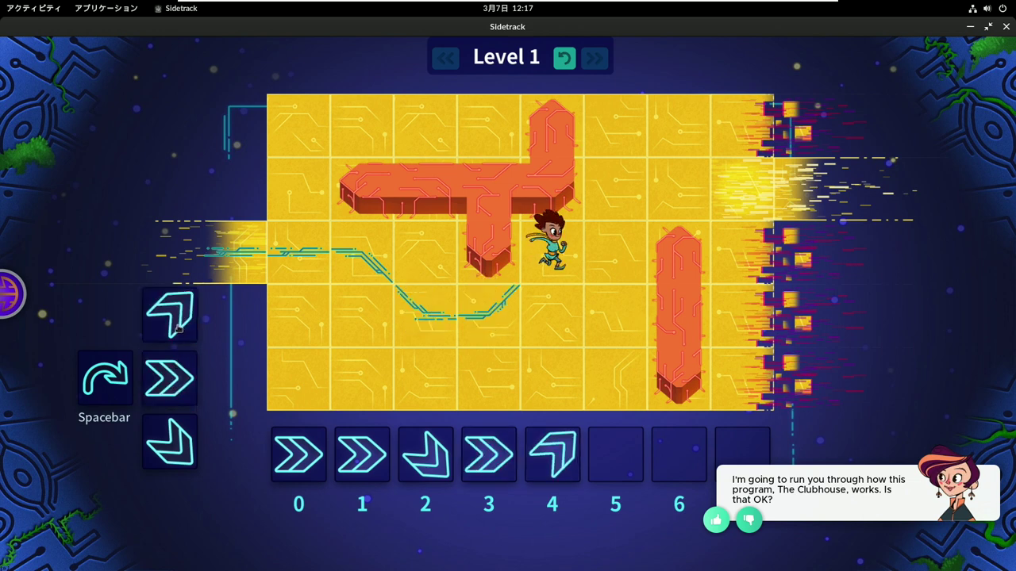
left_click(178, 320)
left_click(178, 319)
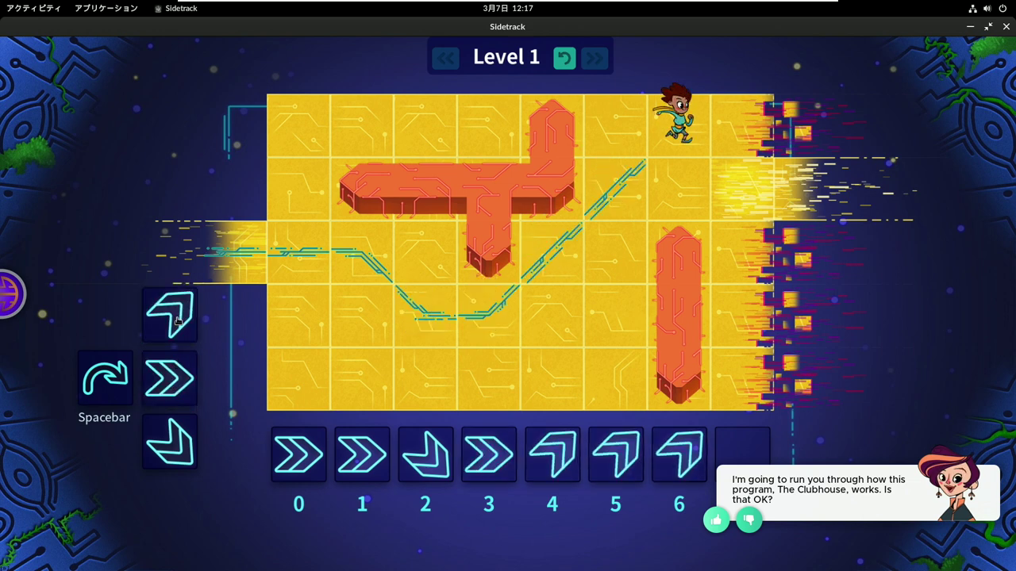
left_click(185, 441)
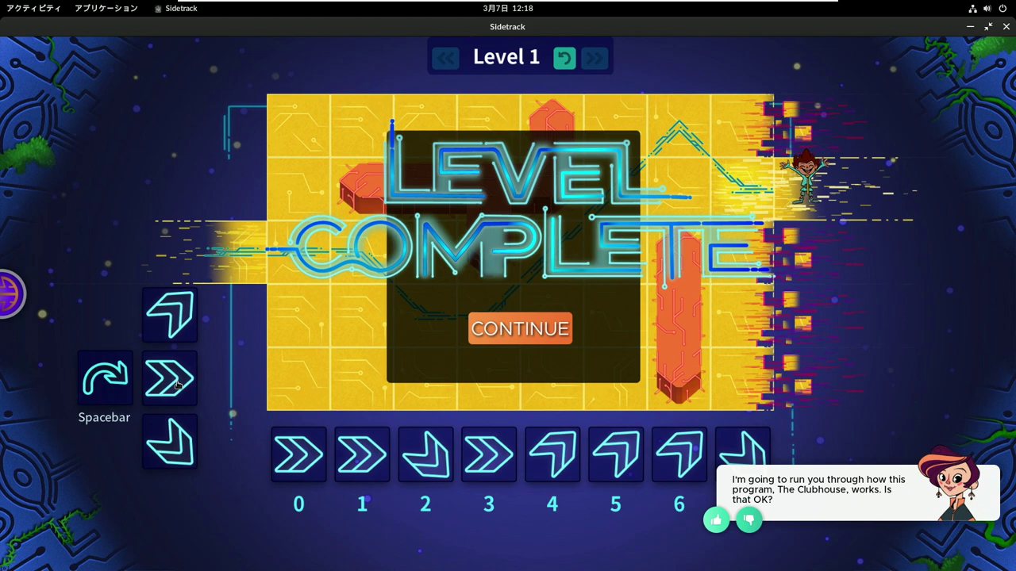
key("super")
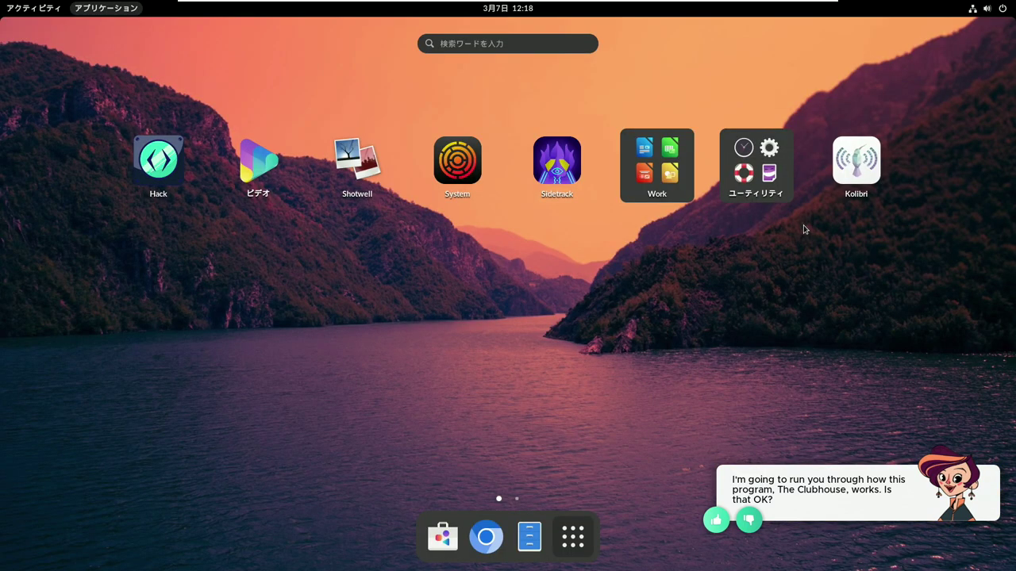
- Examine the apps in the Work folder and on all three pages of the ユーティリティ folder, and close the folders
left_click(656, 198)
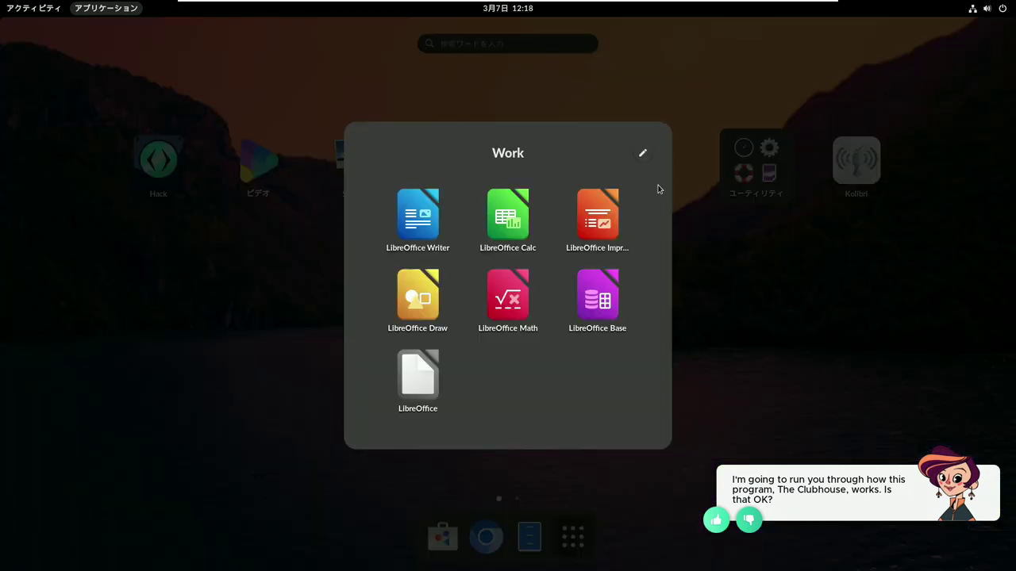
left_click(707, 270)
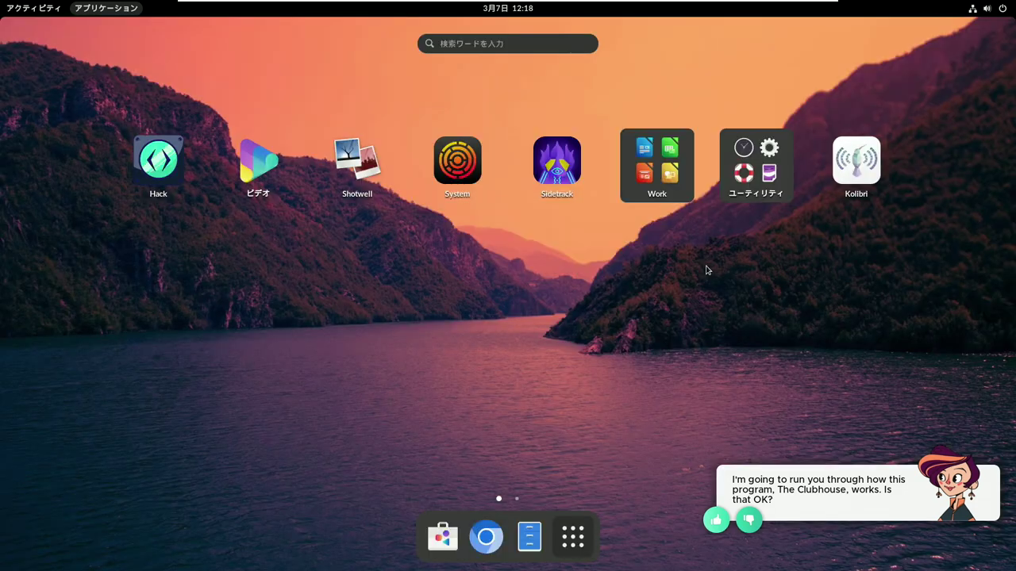
left_click(741, 189)
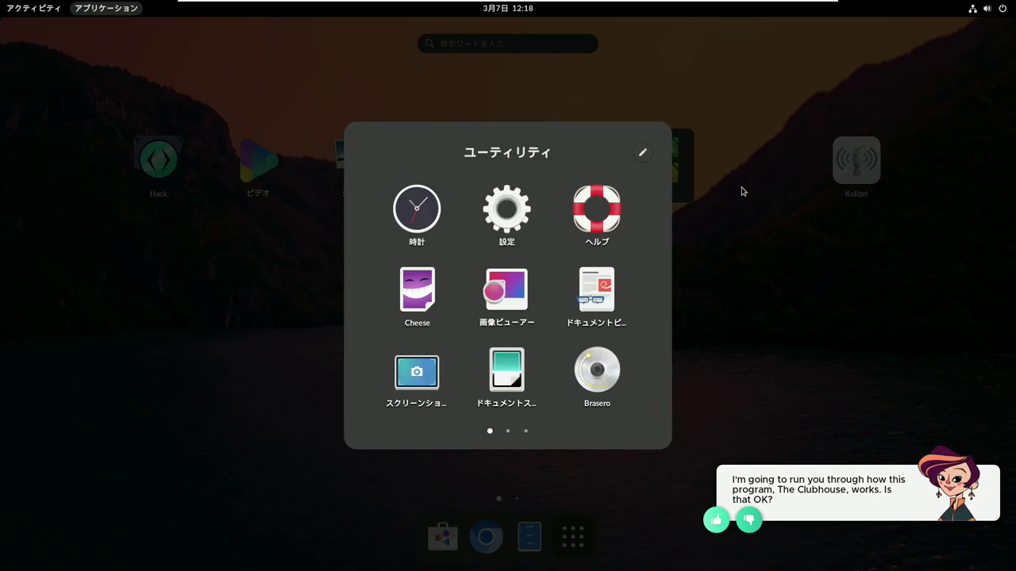
left_click(508, 432)
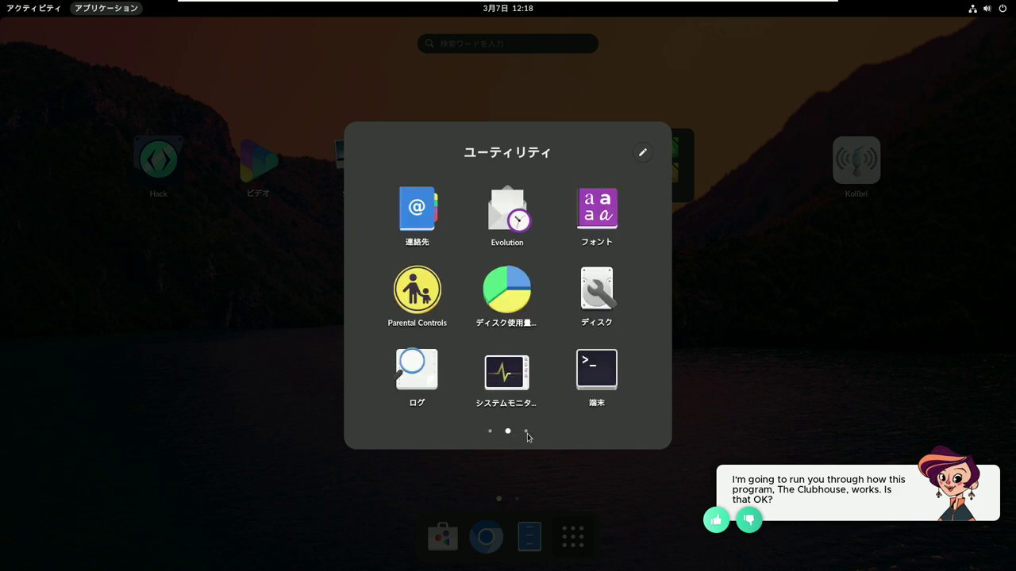
left_click(527, 432)
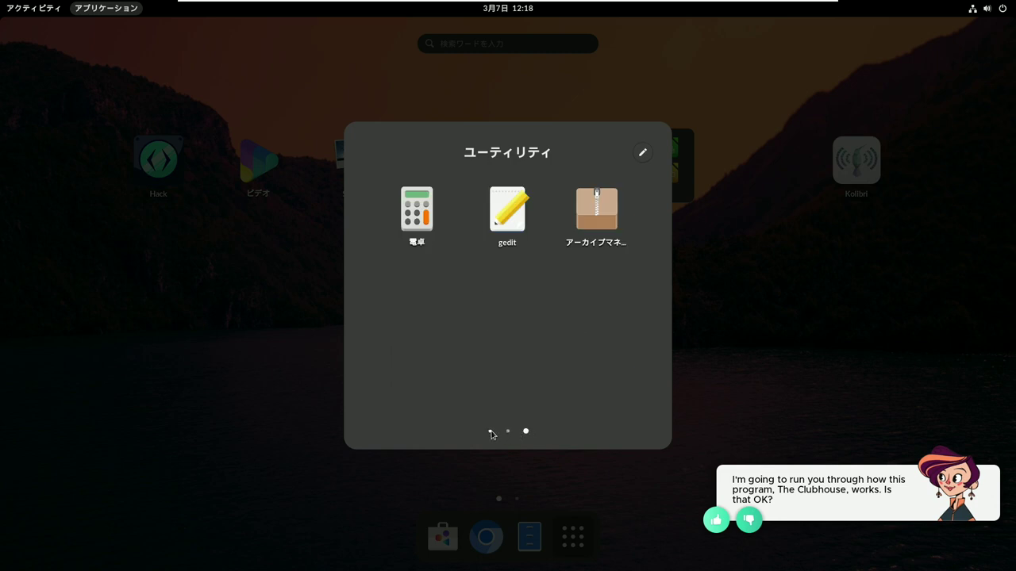
left_click(490, 432)
left_click(759, 215)
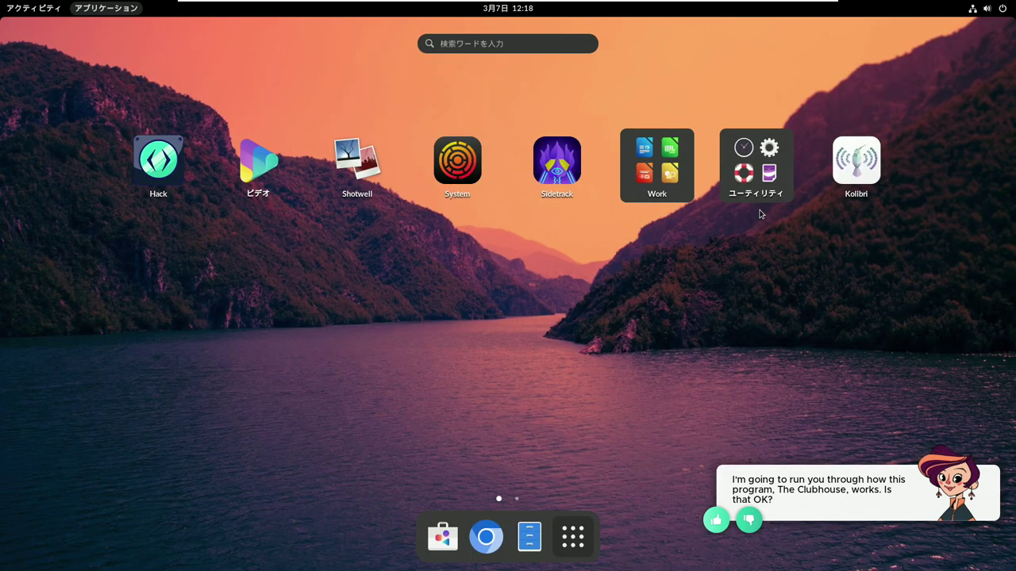
- Launch Kolibri, dismiss its welcome message, and open the list of channels to import from Kolibri Studio
left_click(846, 176)
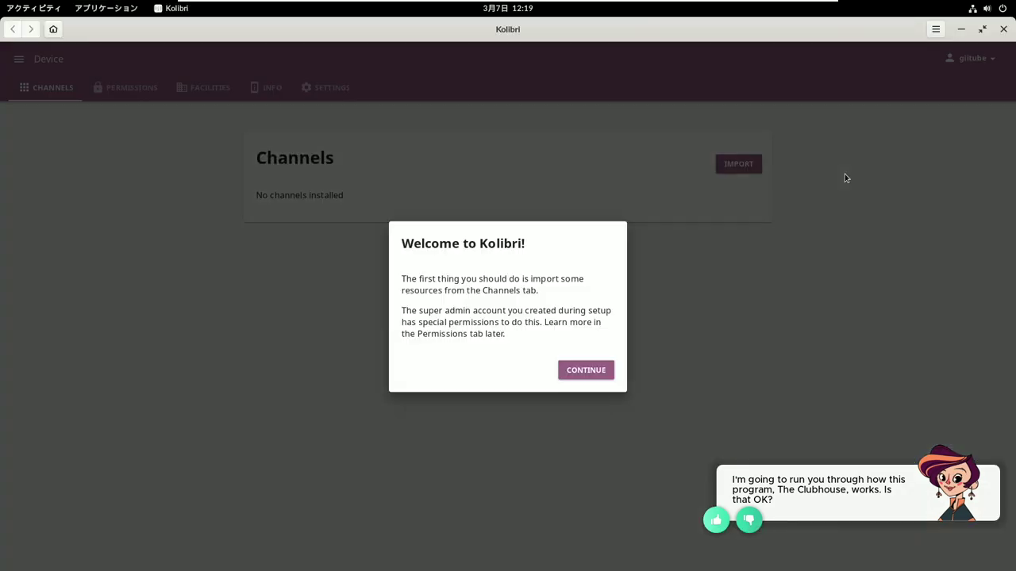
left_click(589, 372)
left_click(734, 167)
left_click(603, 388)
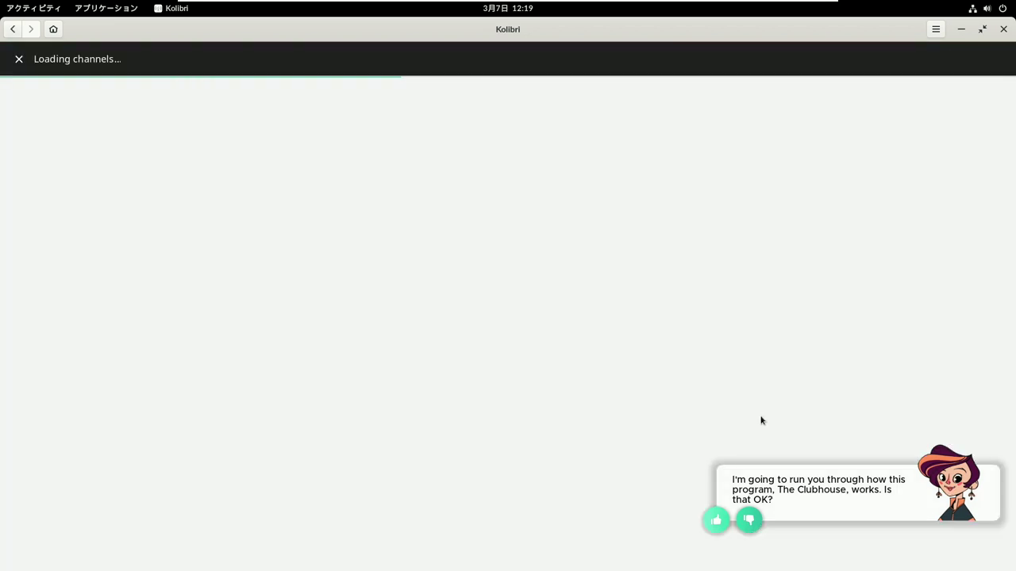
- Browse the channels available for import from Kolibri Studio and close Kolibri
scroll(633, 510, "down", 5)
key("super+Tab")
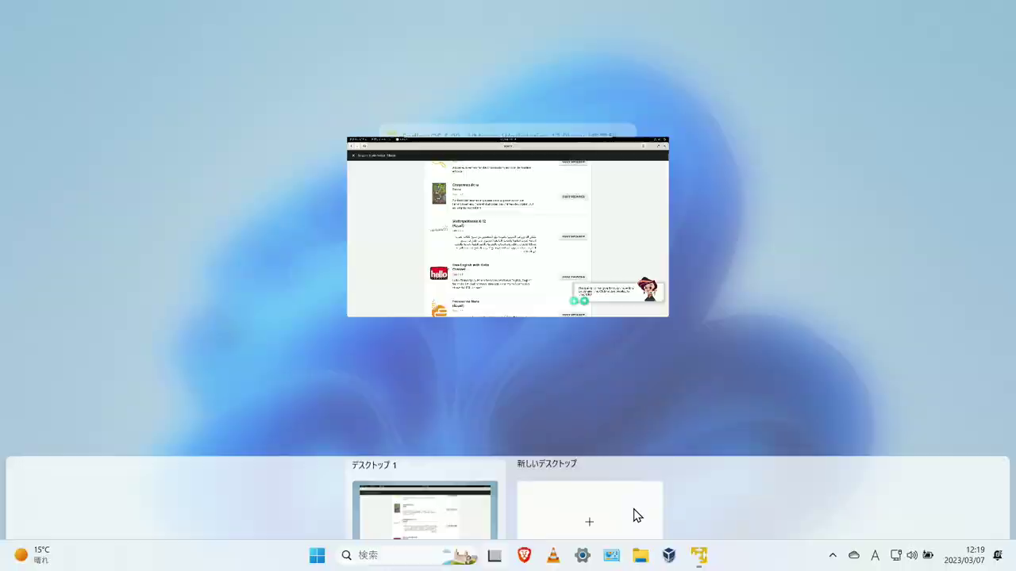
left_click(589, 248)
scroll(589, 244, "down", 5)
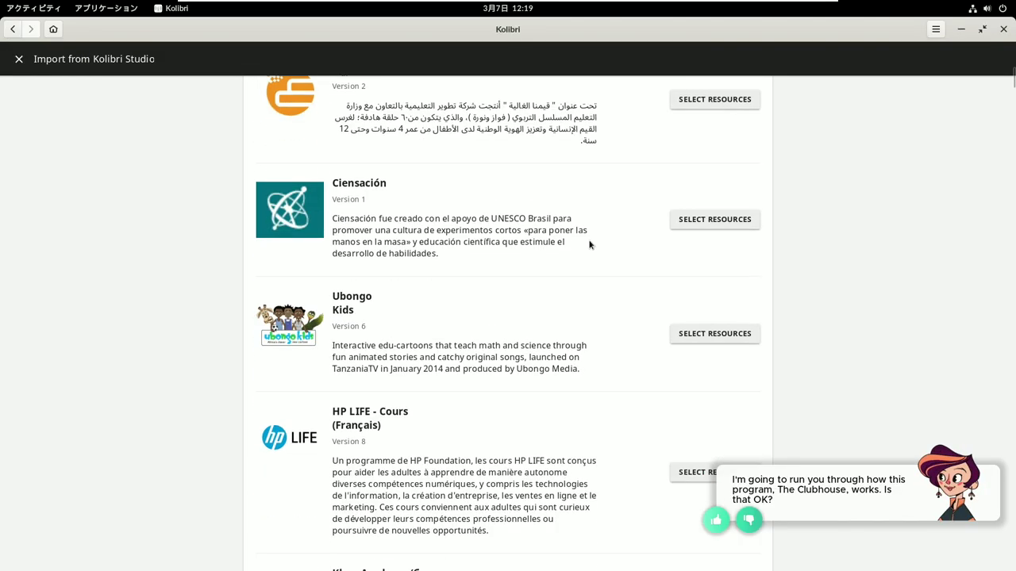
scroll(589, 245, "down", 10)
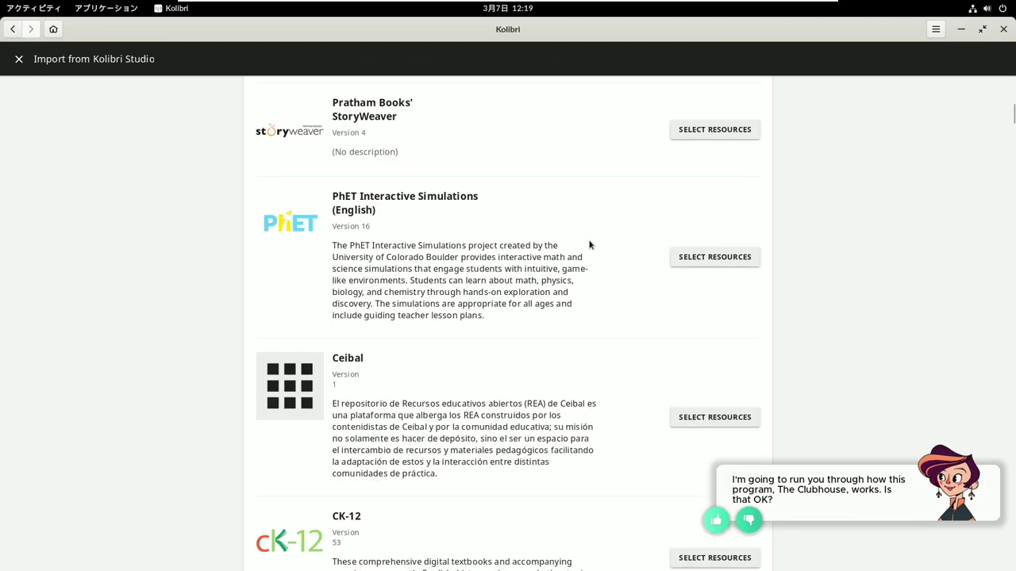
scroll(590, 244, "down", 4)
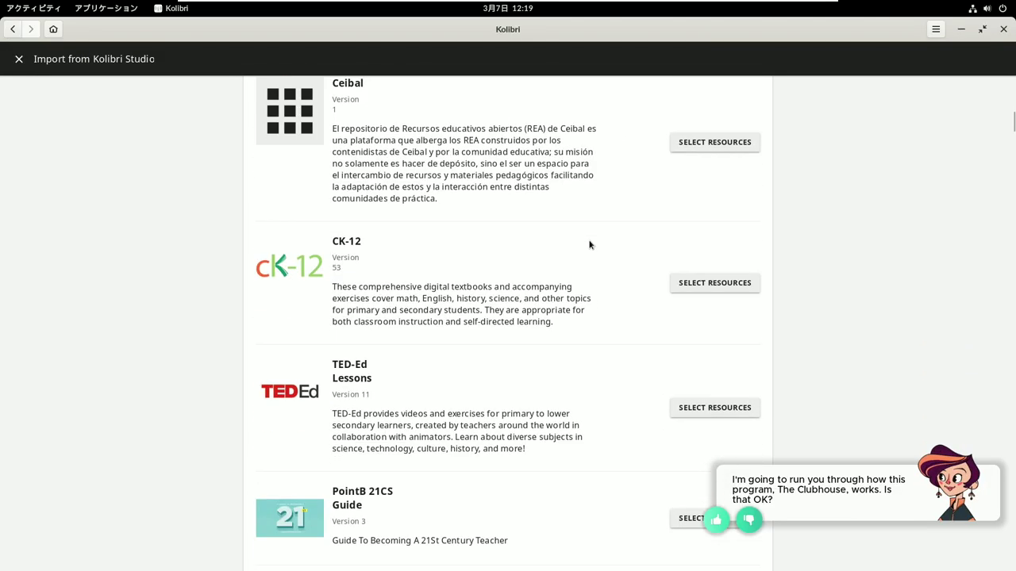
left_click(1003, 29)
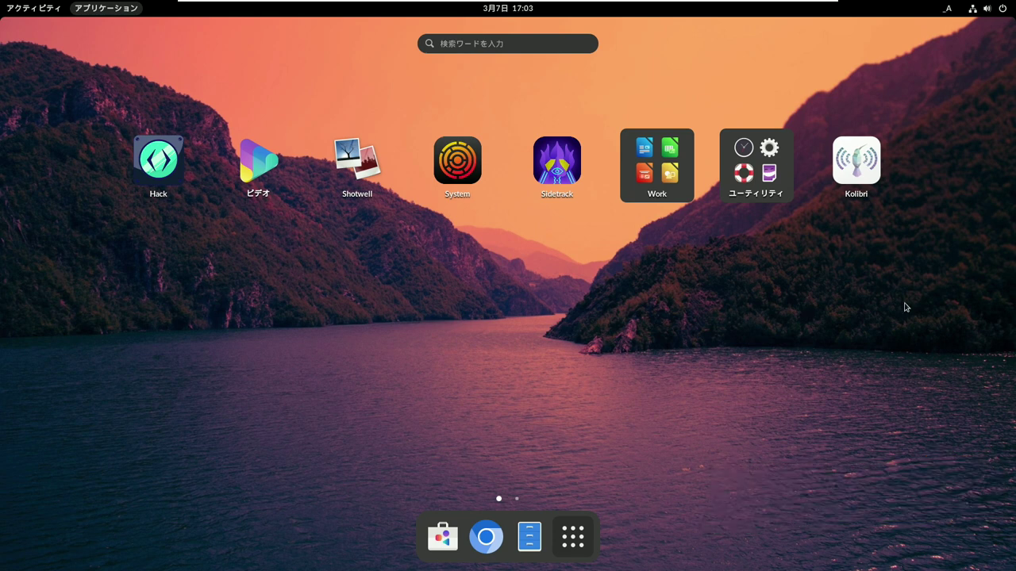
- Open the Anthy input method settings, examine the key assignment for on_off, and close the settings
mouse_move(1014, 148)
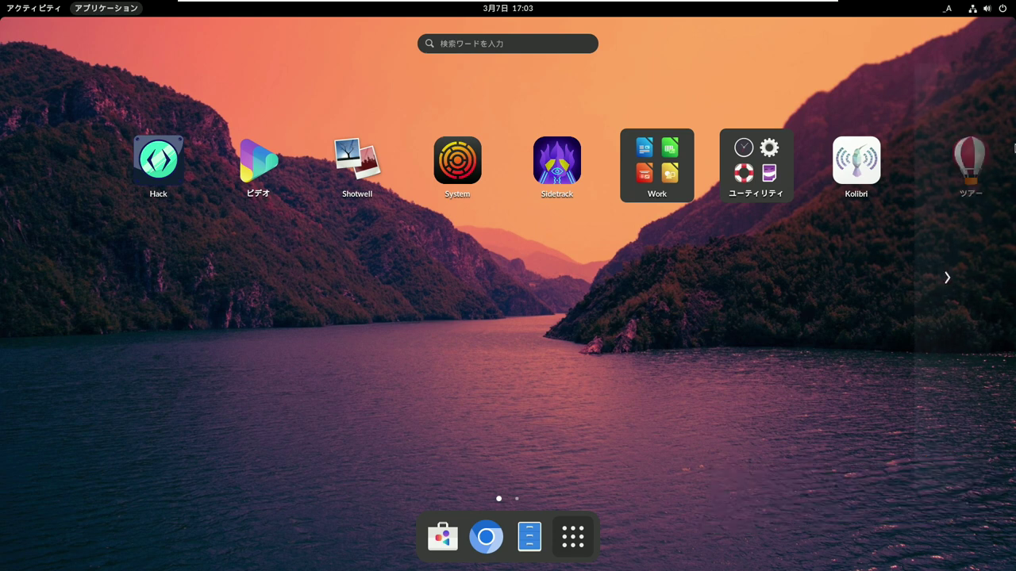
left_click(946, 10)
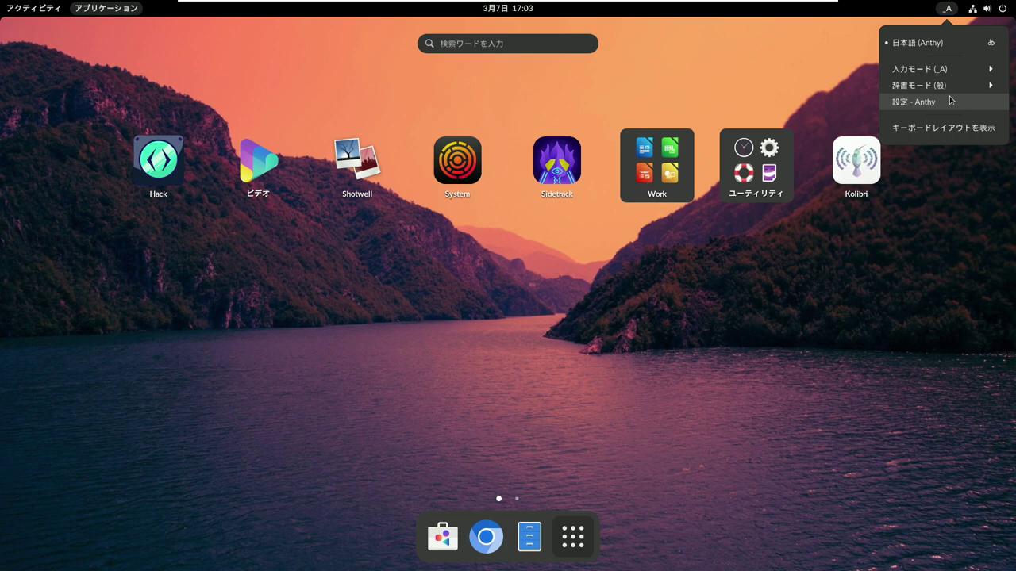
left_click(951, 100)
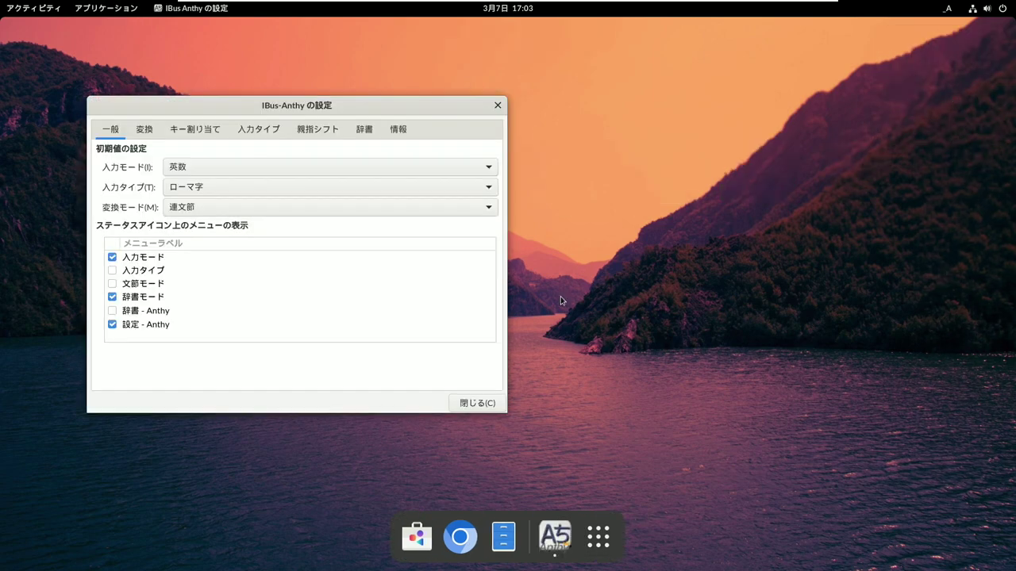
left_click(202, 131)
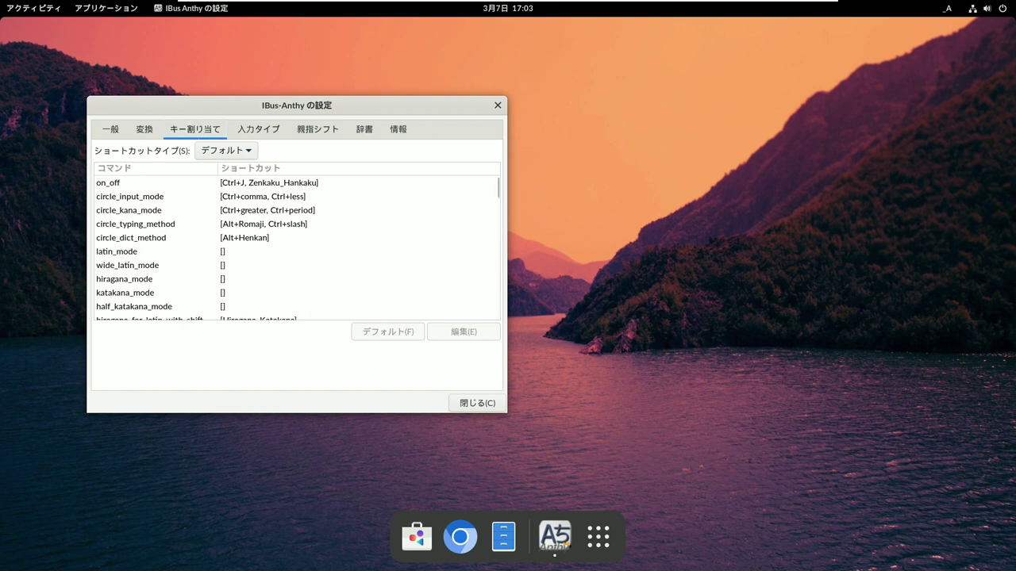
left_click(242, 187)
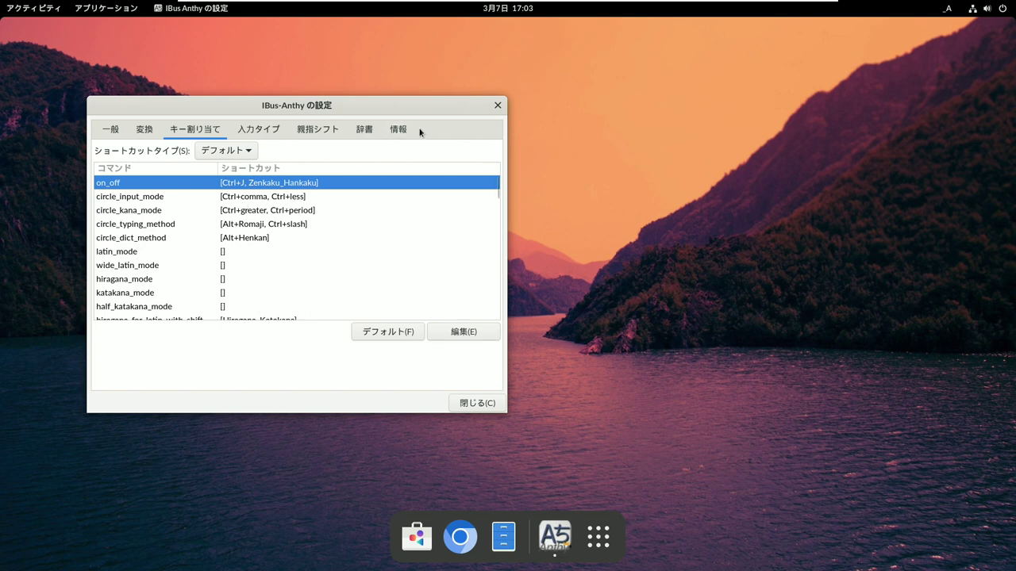
left_click(497, 106)
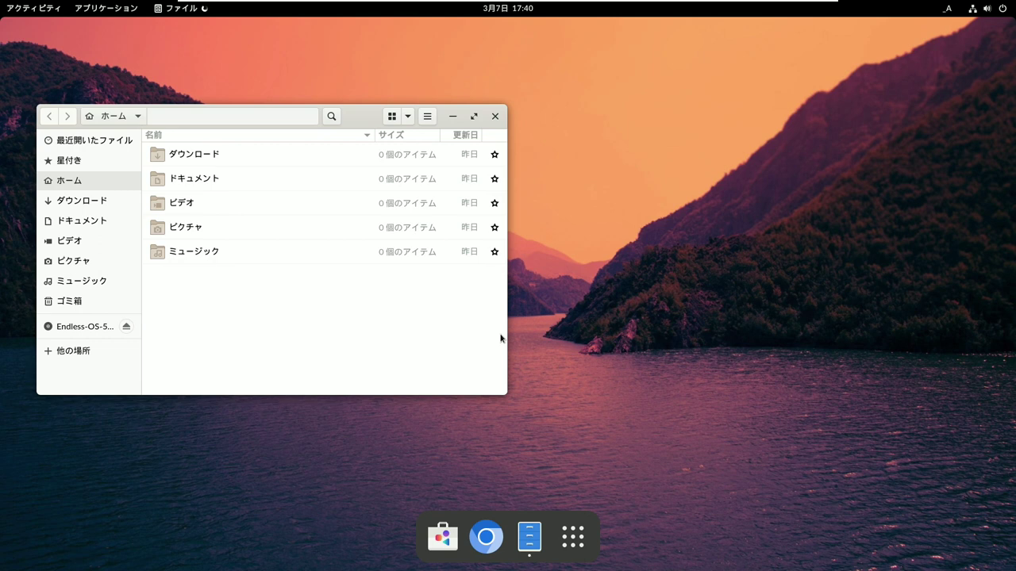
- Close the file manager window showing the home folder and launch Chromium
left_click(497, 117)
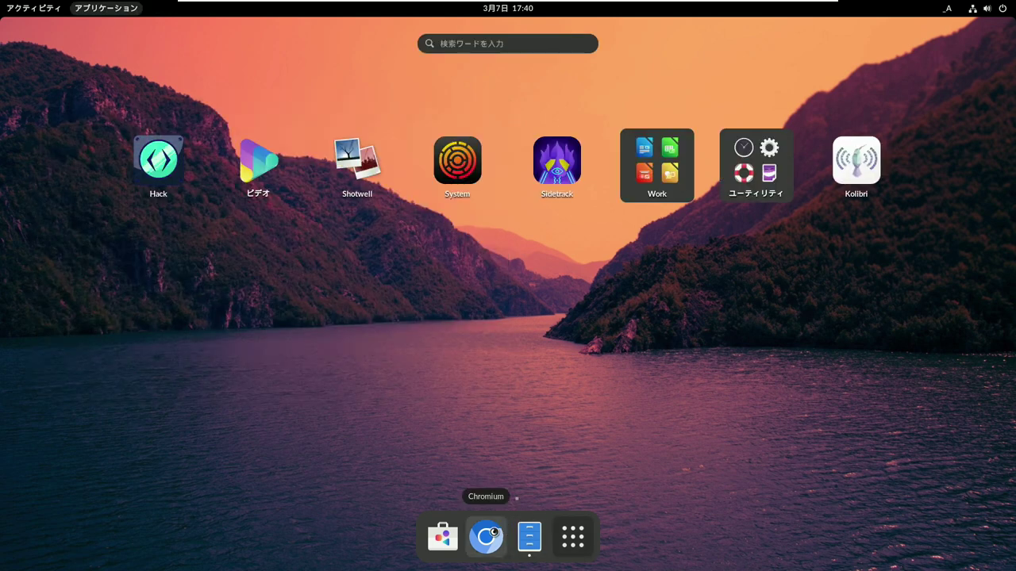
left_click(486, 535)
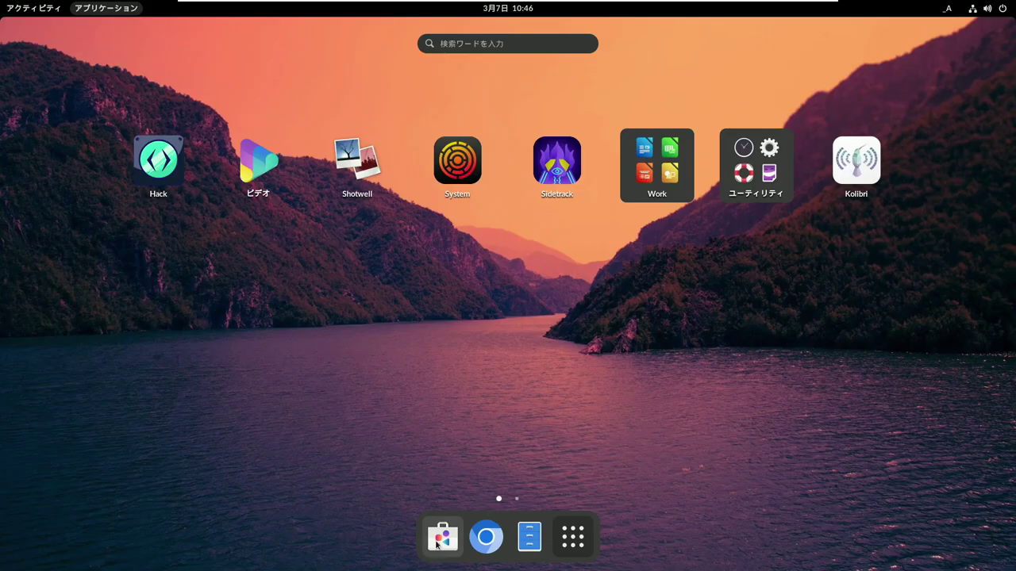
- Open App Center, search for "vlc", and install the VLC media player from Flathub
left_click(438, 539)
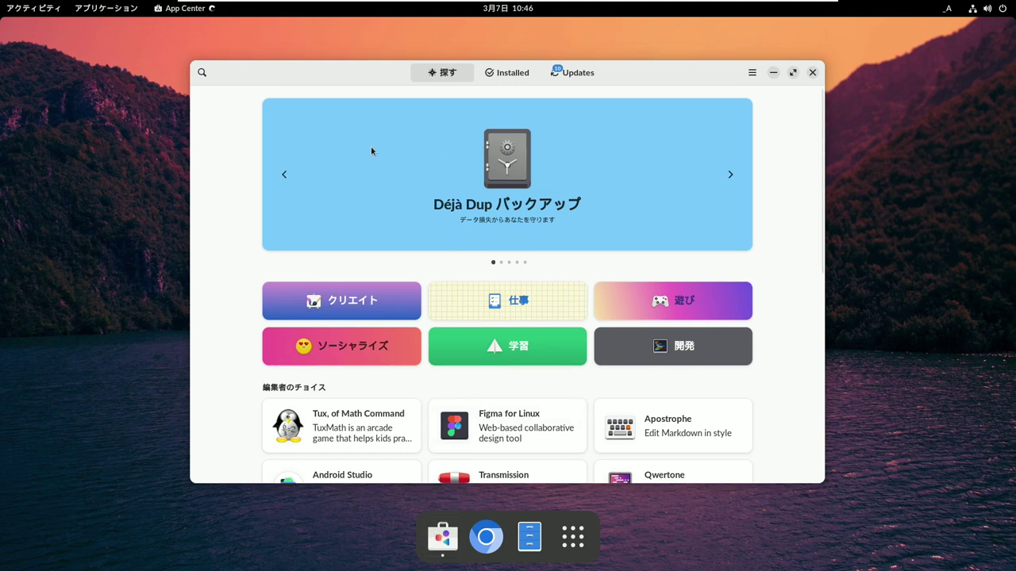
left_click(200, 73)
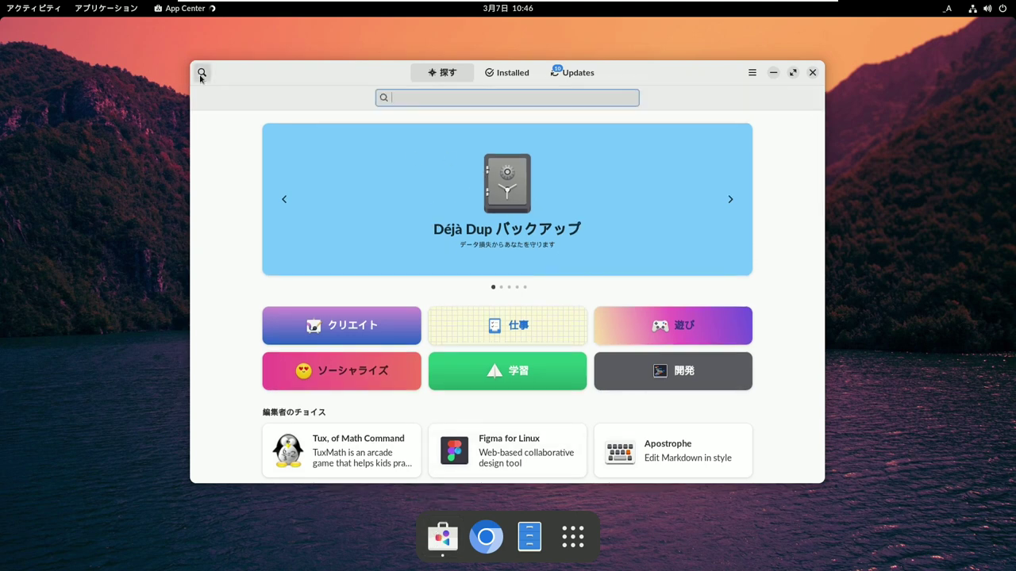
type("vlc")
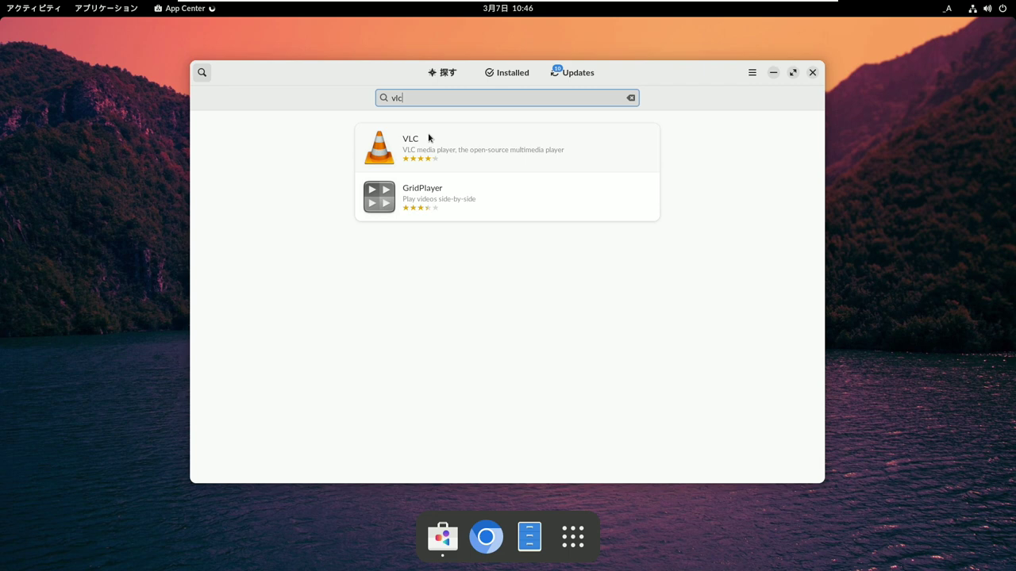
left_click(418, 143)
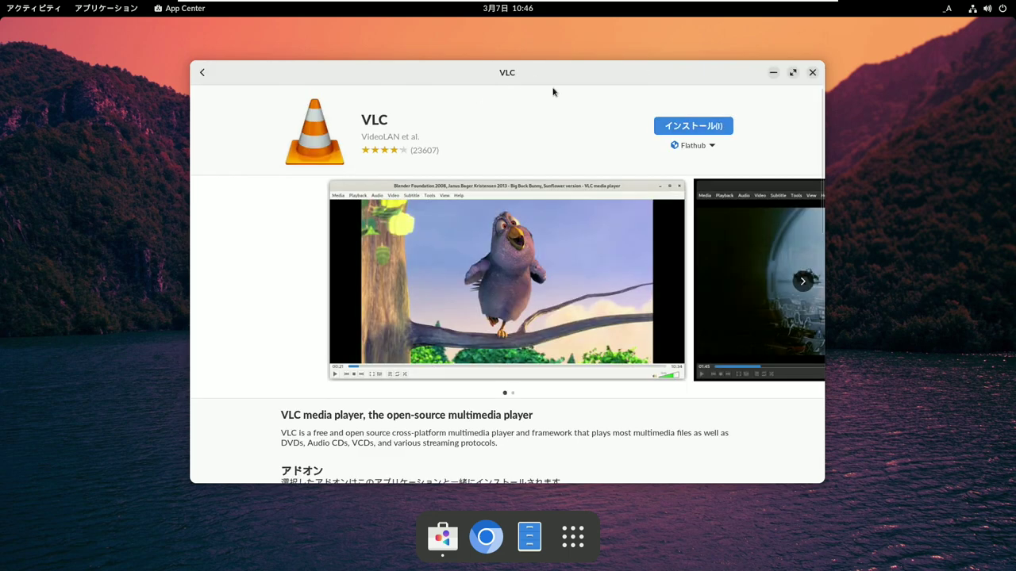
left_click(673, 129)
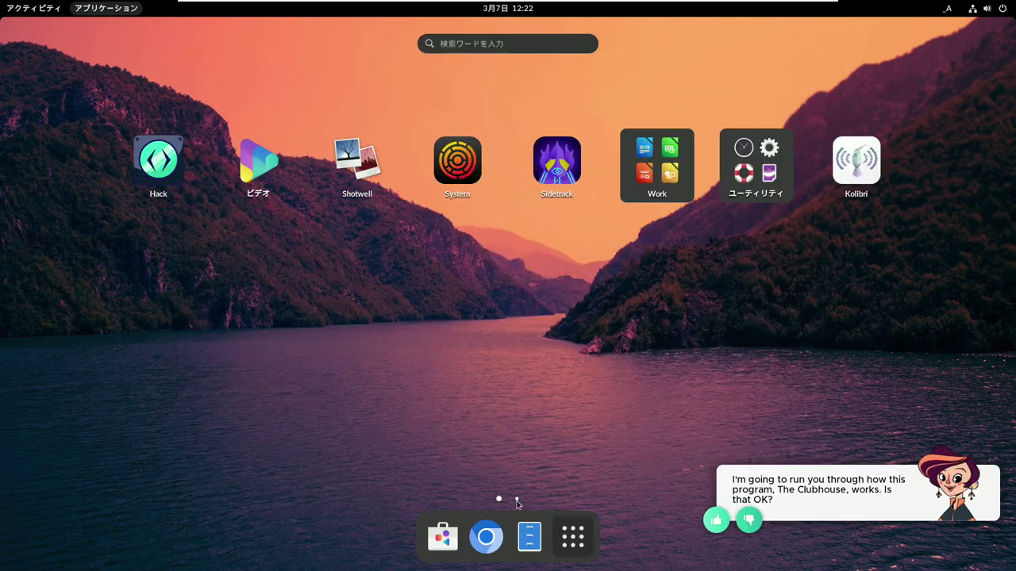
- Launch VLC from the second page of the app grid and show Impressive Wrap Aventador.mp4 in full screen
left_click(516, 499)
left_click(261, 163)
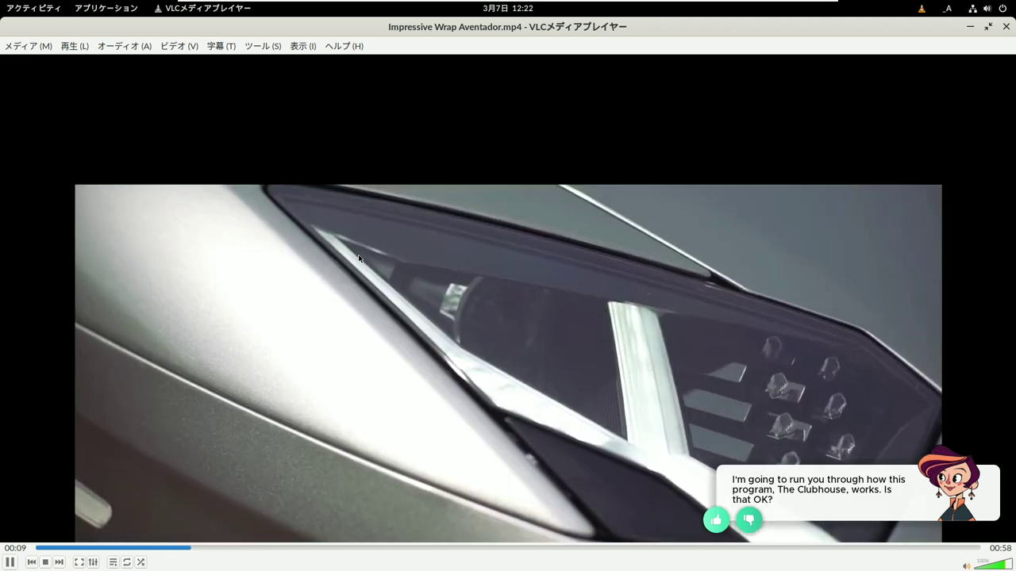
double_click(358, 258)
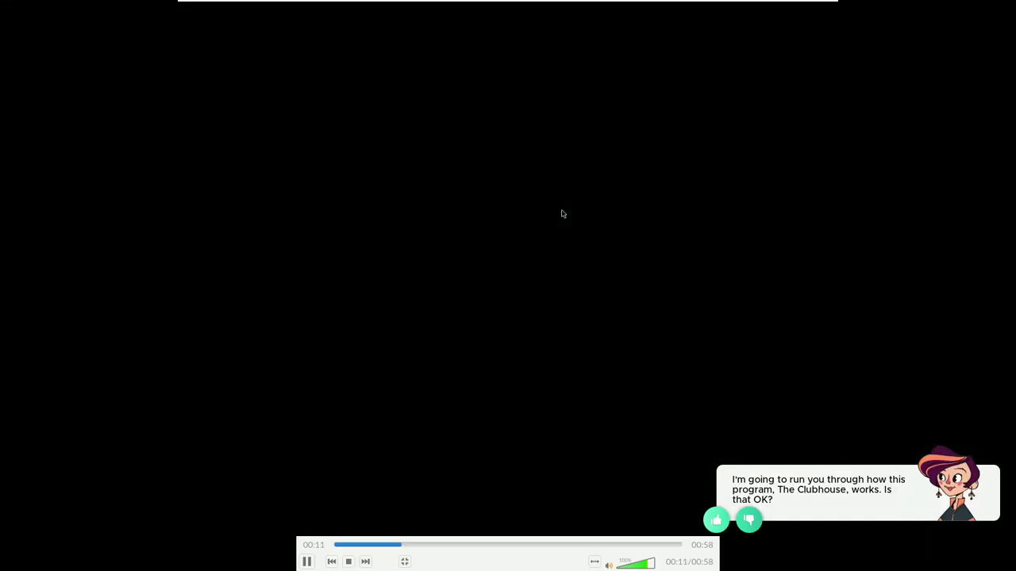